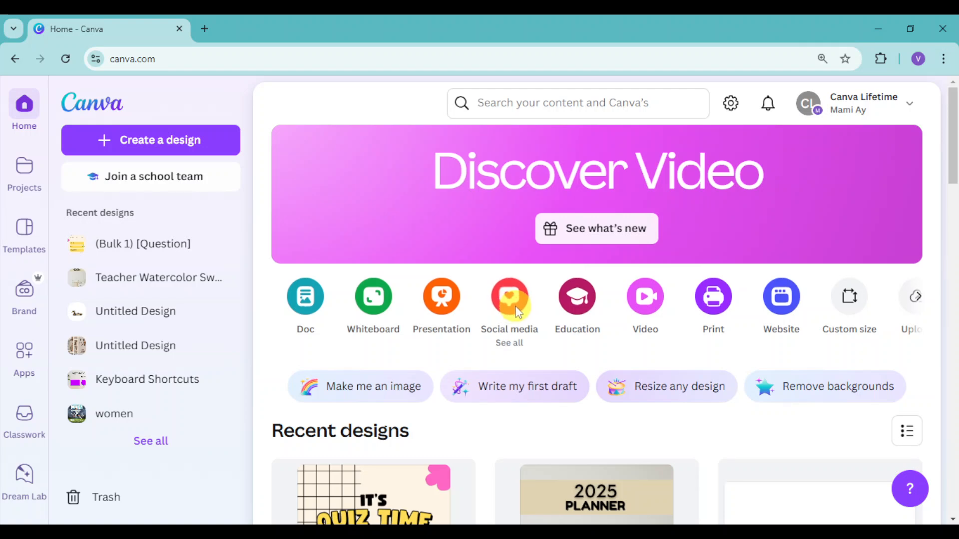
Step: Start a Facebook Post design from the social media options and search its templates for "coffee"
click(517, 310)
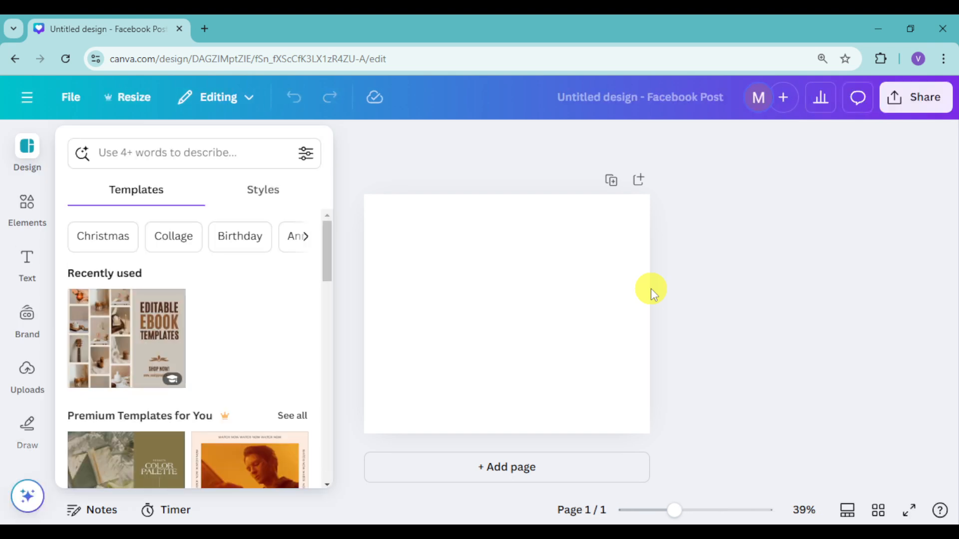
click(273, 155)
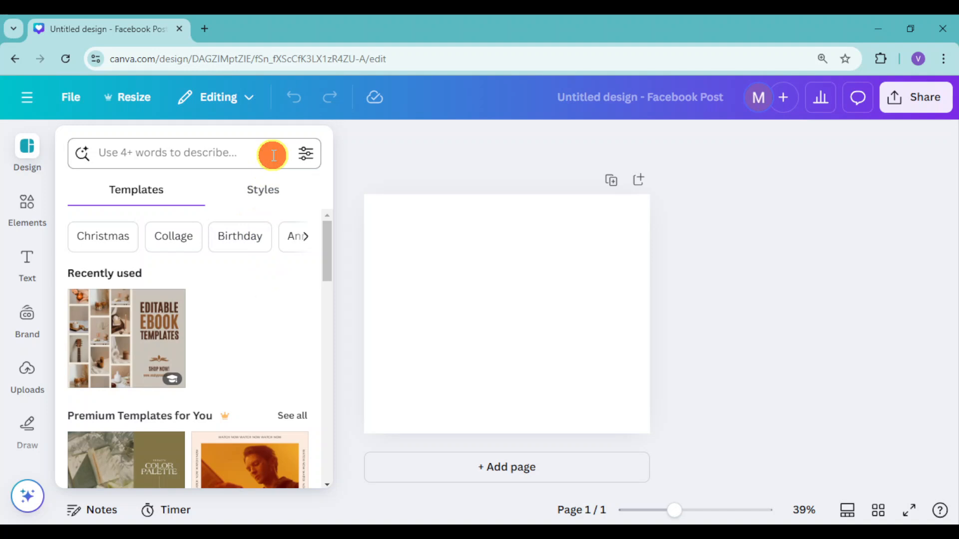
click(142, 155)
text(coffee)
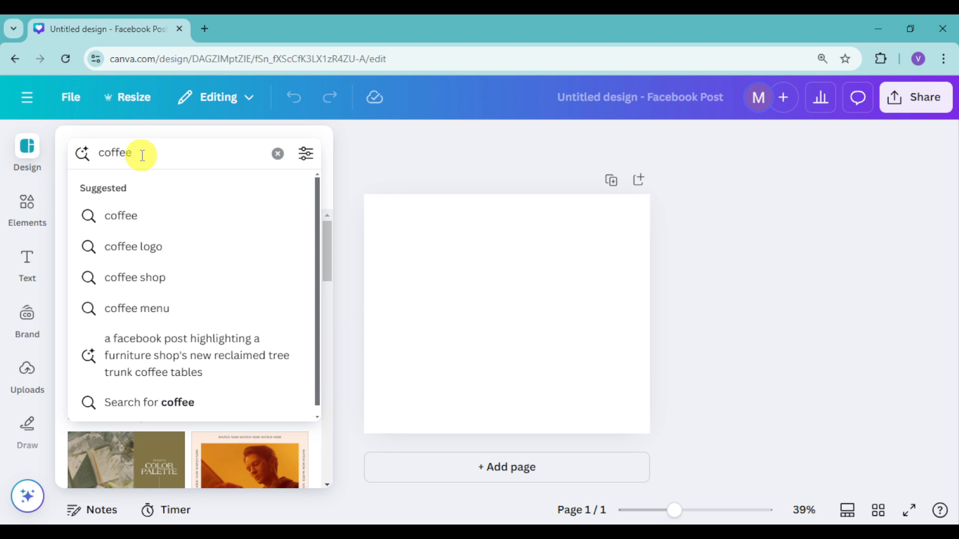
key(Return)
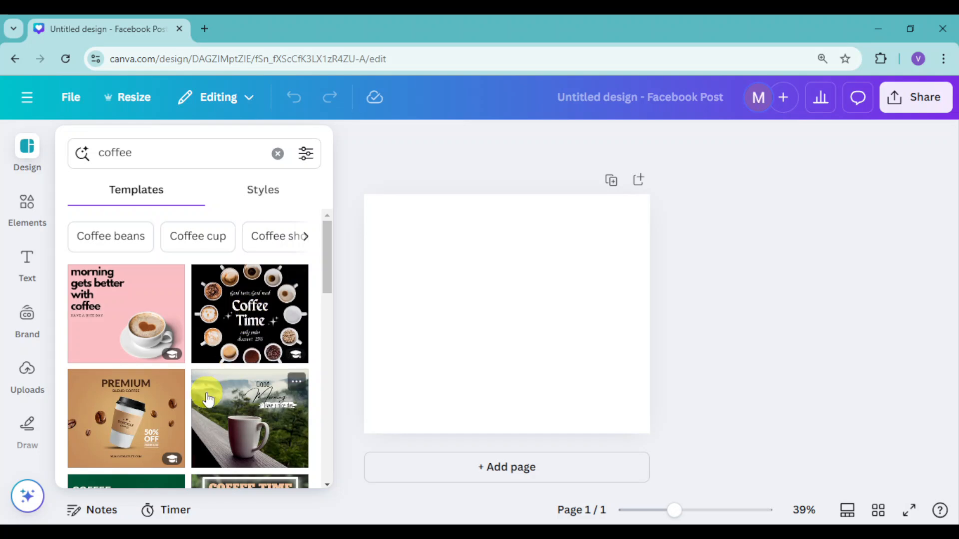
Step: Apply the beige Coffee Meet template with the coffee cup photo to the blank page
scroll(227, 417, down, 2)
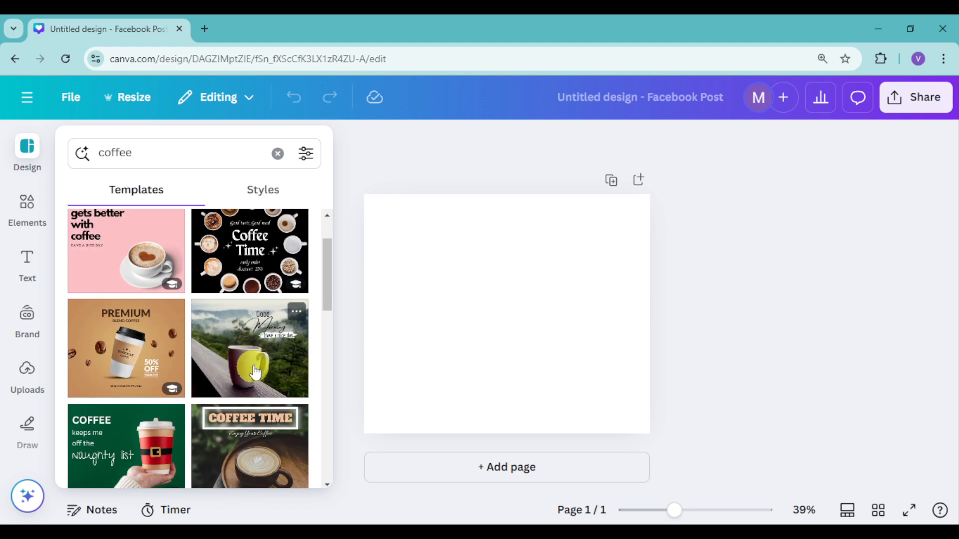
scroll(230, 414, down, 2)
scroll(230, 412, down, 3)
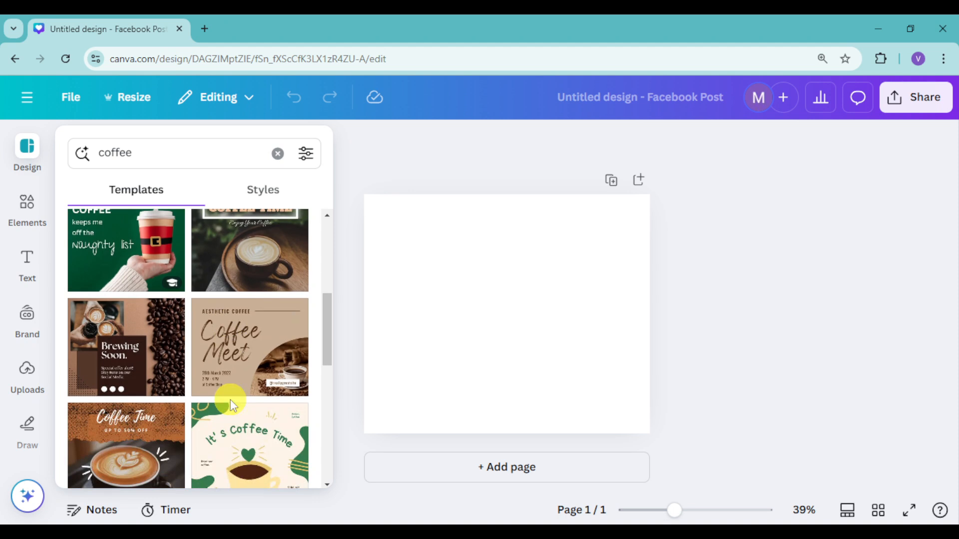
click(275, 355)
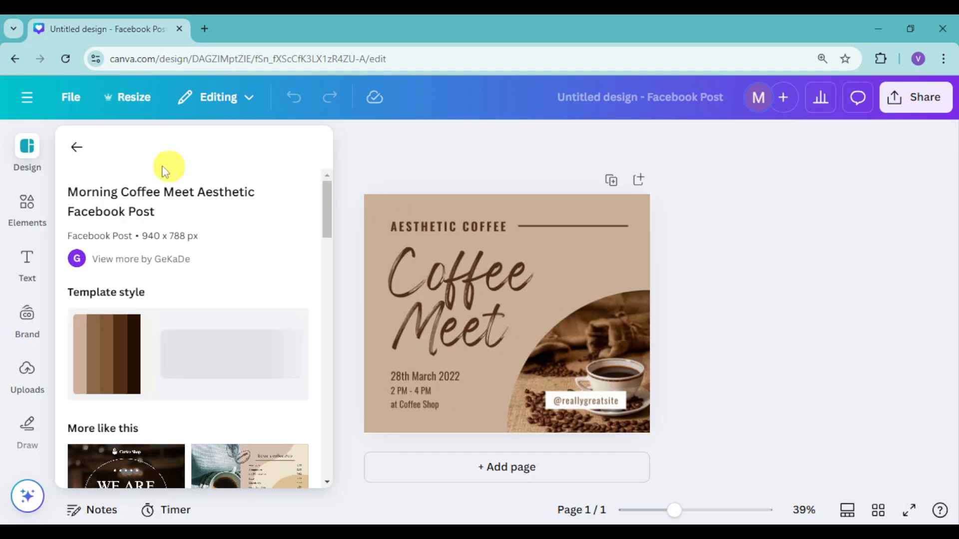
click(352, 148)
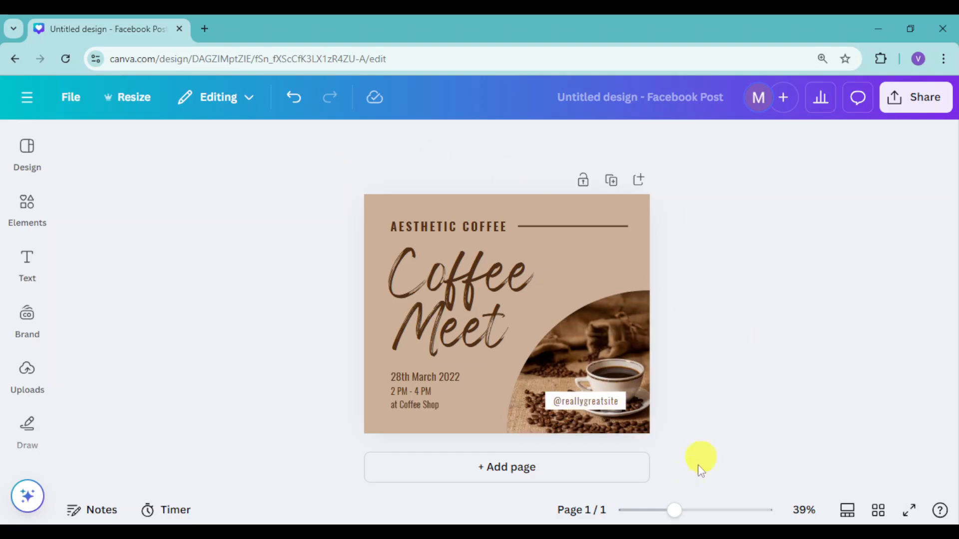
Step: Delete the date text and the time-and-place text, and shift the Coffee Meet heading slightly down
drag(667, 513, 684, 510)
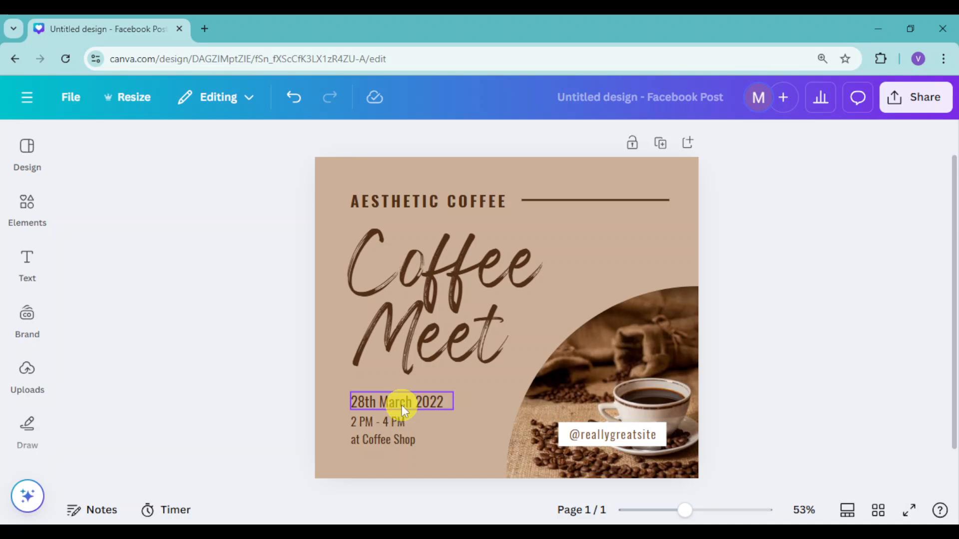
click(402, 406)
key(Delete)
click(394, 419)
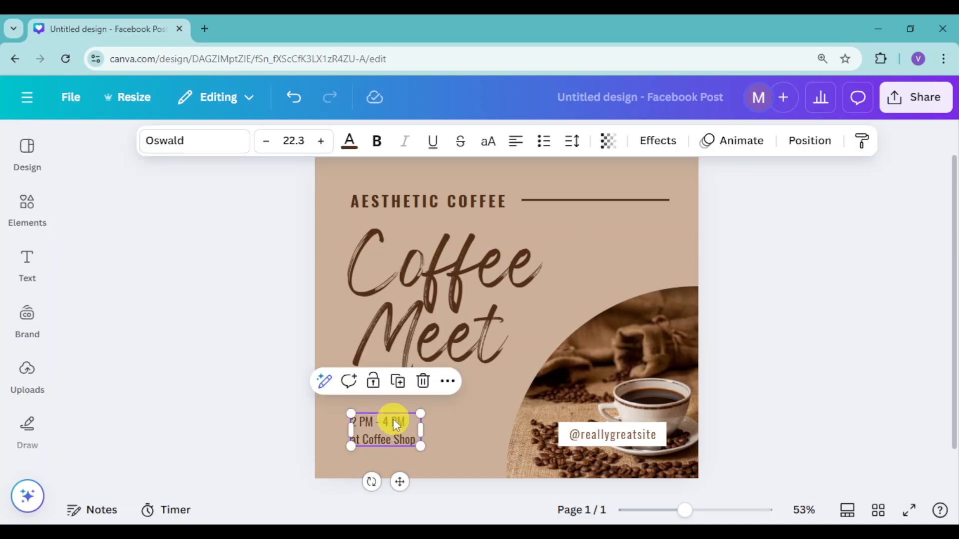
key(Delete)
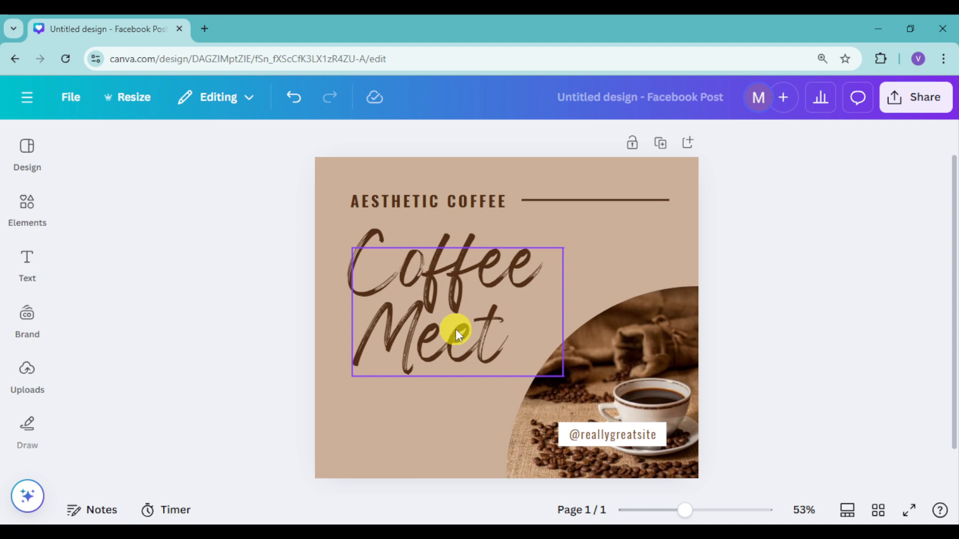
drag(455, 329, 451, 349)
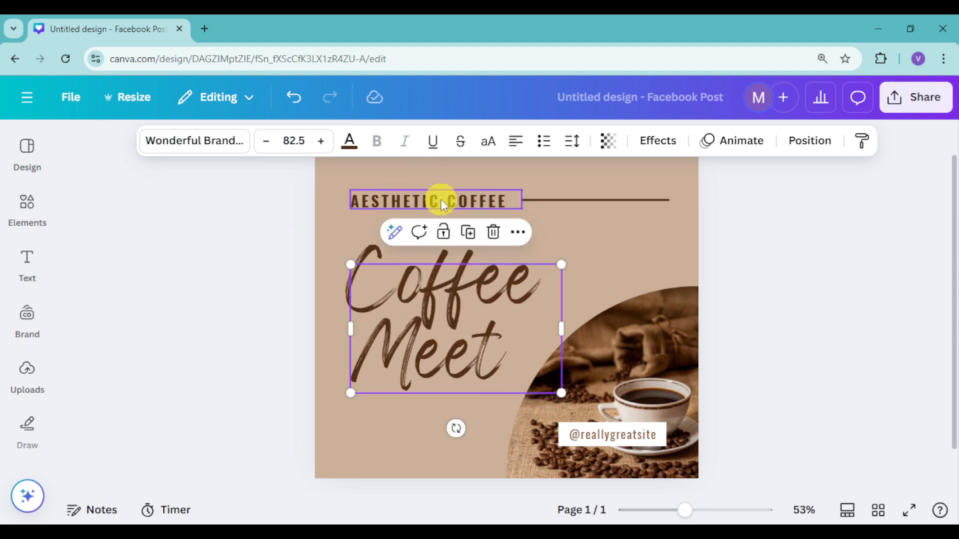
Step: Replace the AESTHETIC COFFEE text above the heading with CAFE DAILY
click(491, 202)
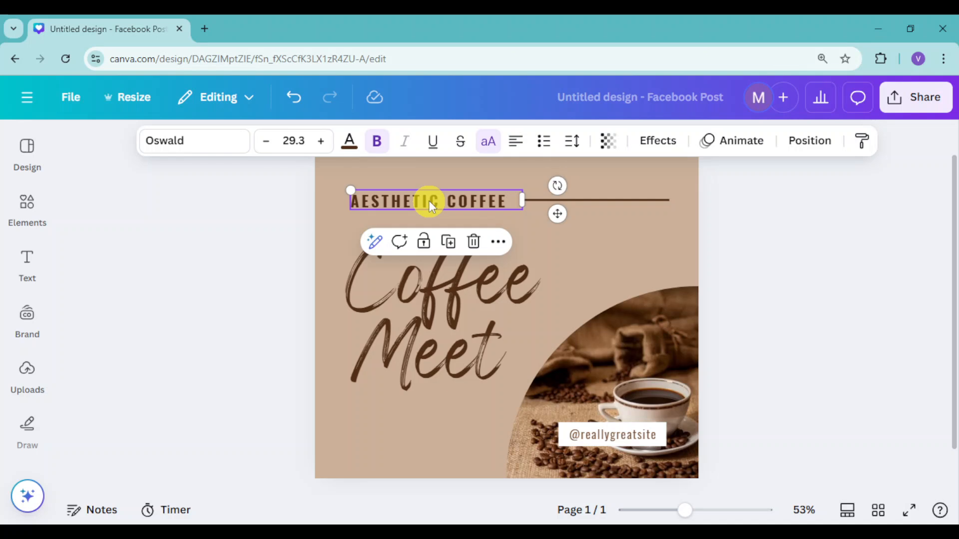
double_click(473, 201)
click(473, 201)
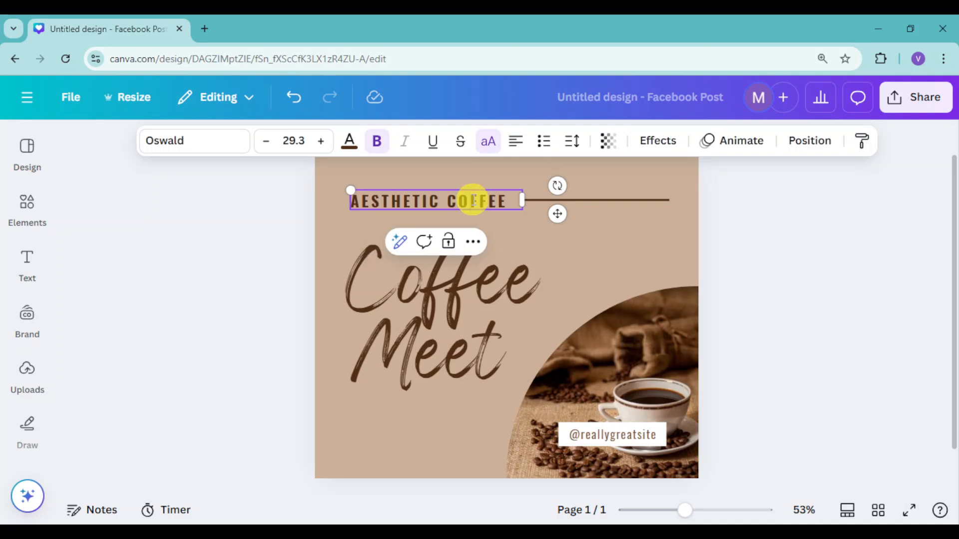
key(ctrl+a)
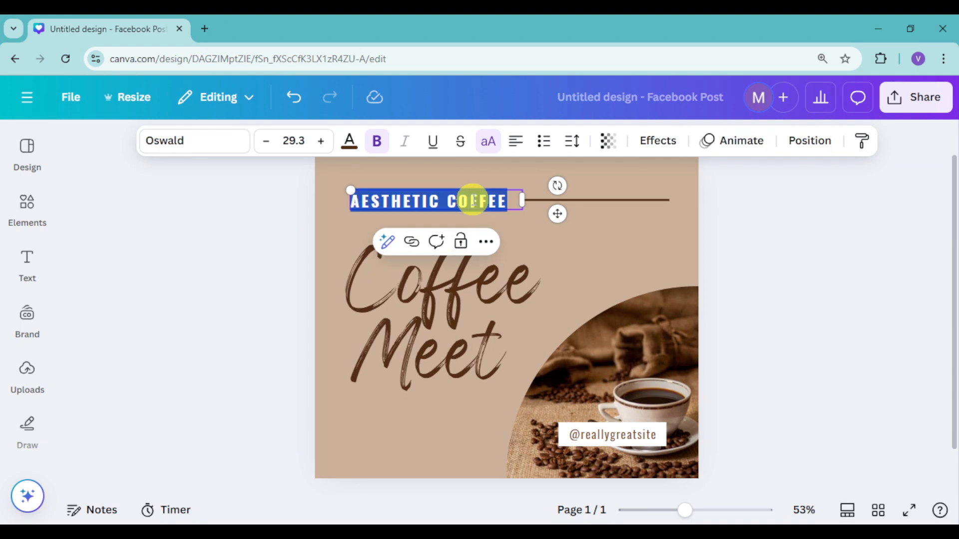
text(CAFE)
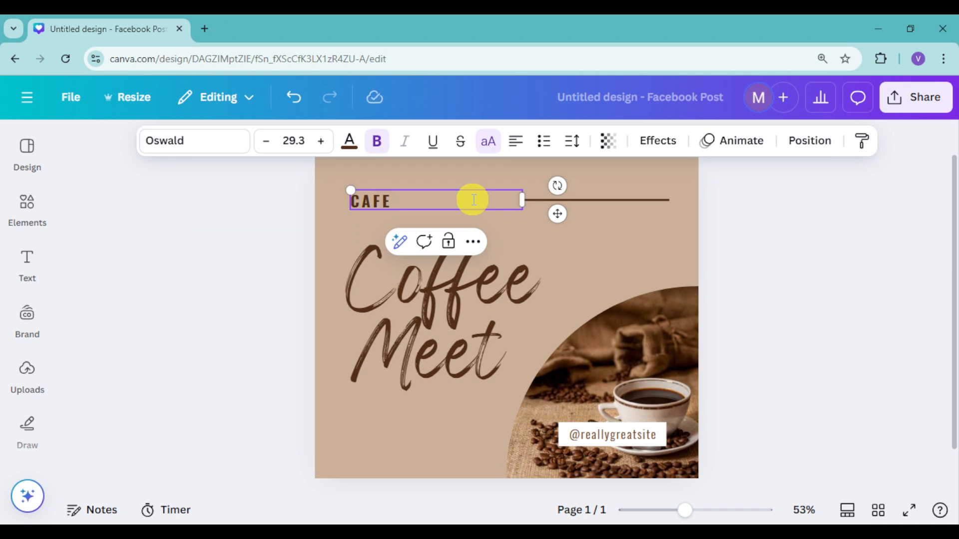
text( DAILY)
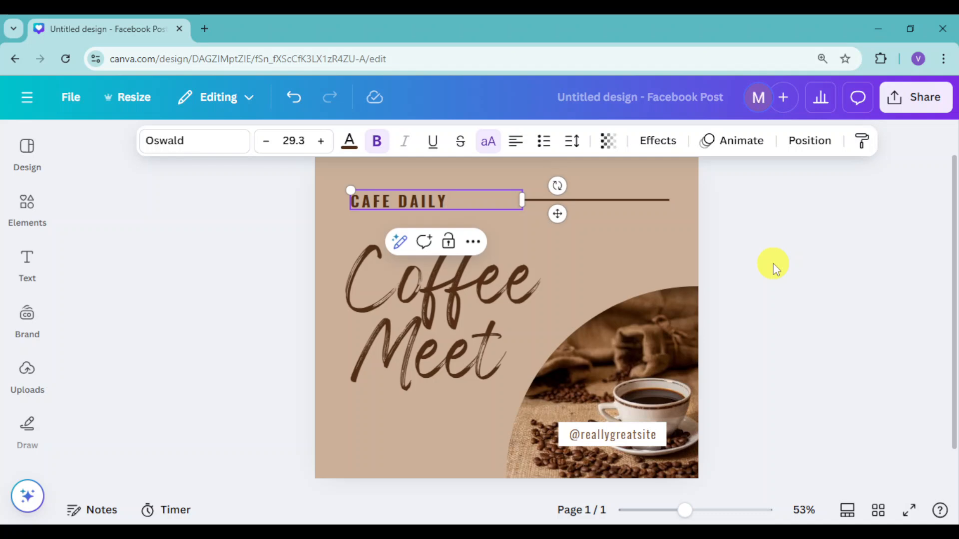
click(720, 247)
Step: Duplicate the CAFE DAILY text and place the copy just below the Coffee Meet heading
click(432, 198)
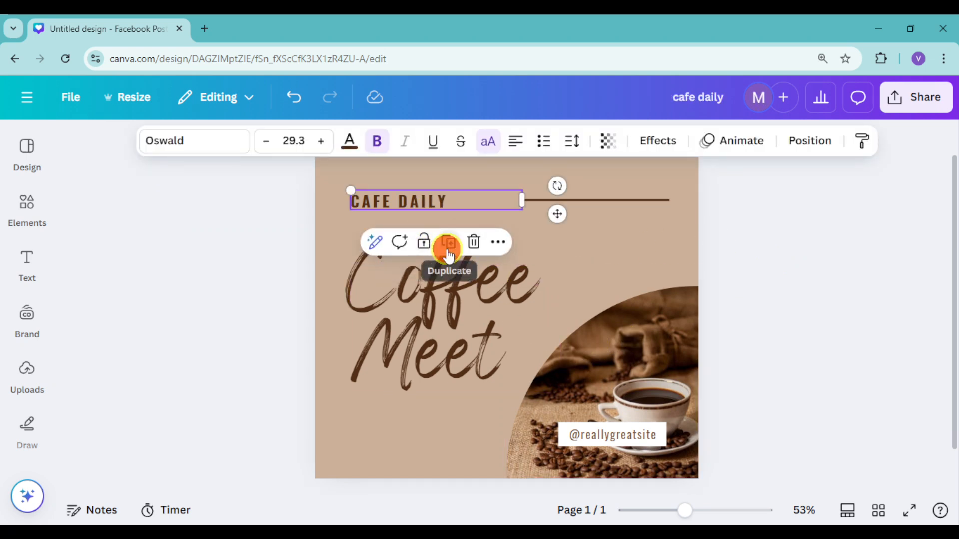
click(448, 242)
drag(481, 211, 460, 412)
Step: Change the copied text below the heading to TRIVIA NO. and nudge it slightly down
double_click(451, 413)
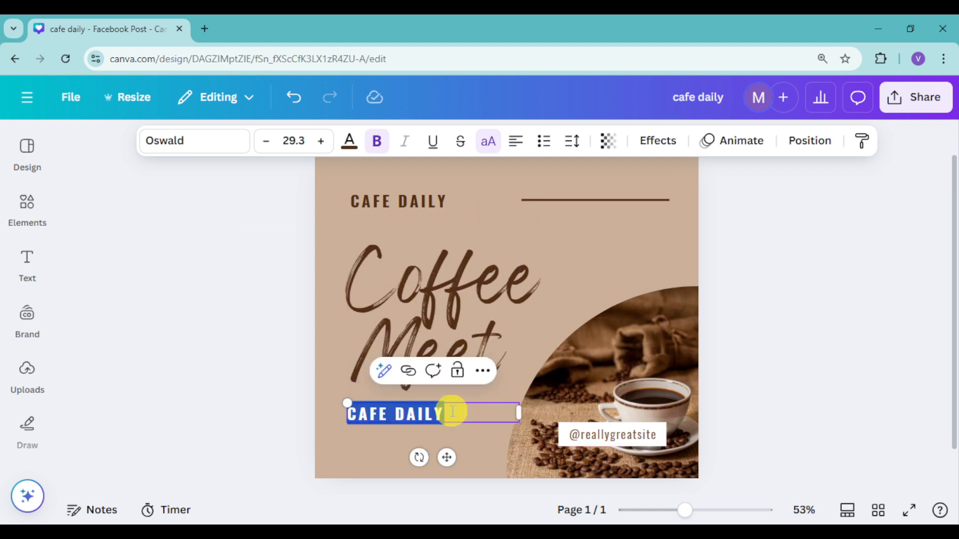
text(TRIVIA)
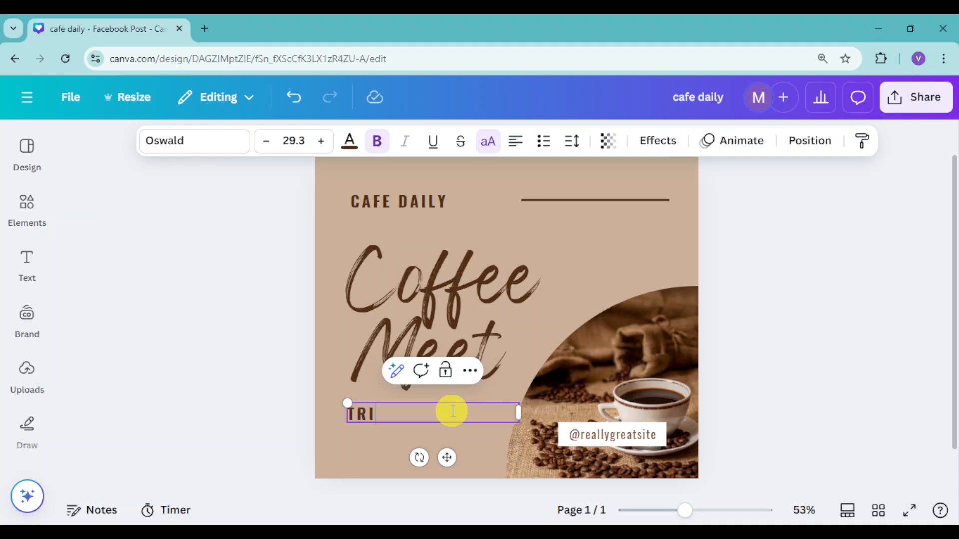
text(NNO)
key(BackSpace)
key(BackSpace)
text(O.)
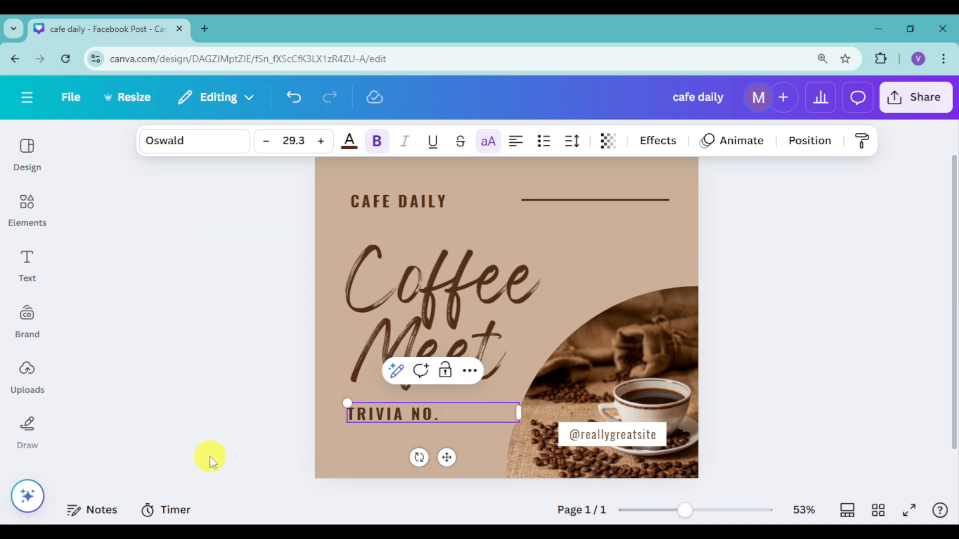
click(224, 449)
drag(400, 423, 397, 429)
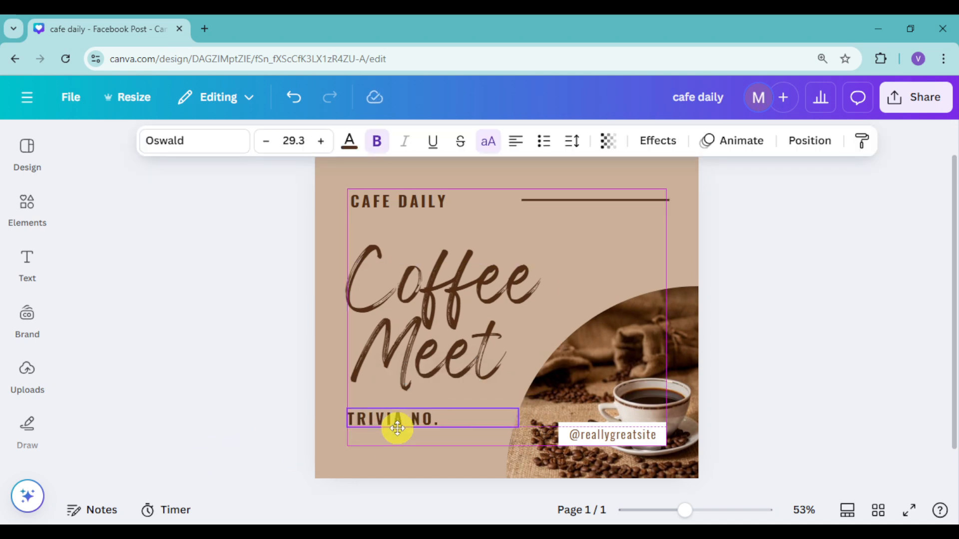
click(628, 433)
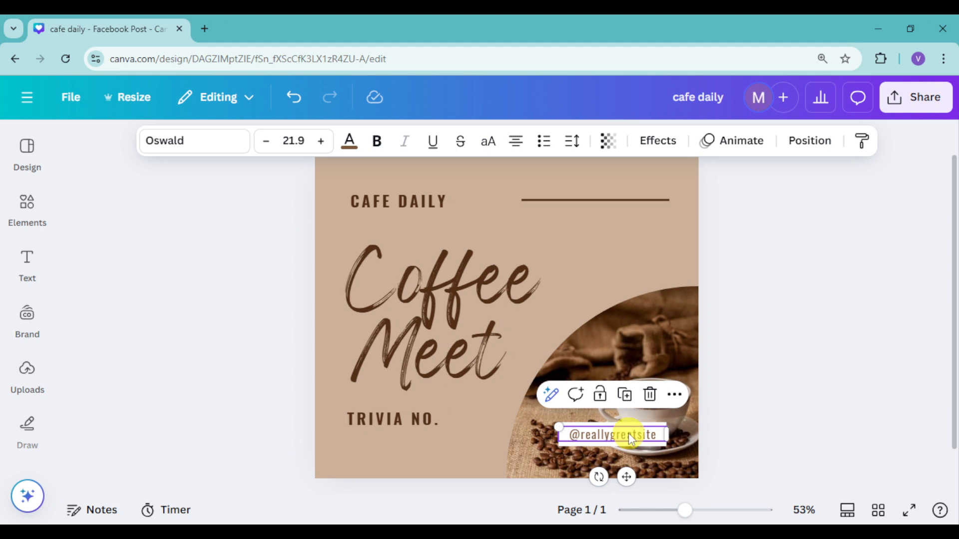
key(Delete)
click(629, 433)
key(Delete)
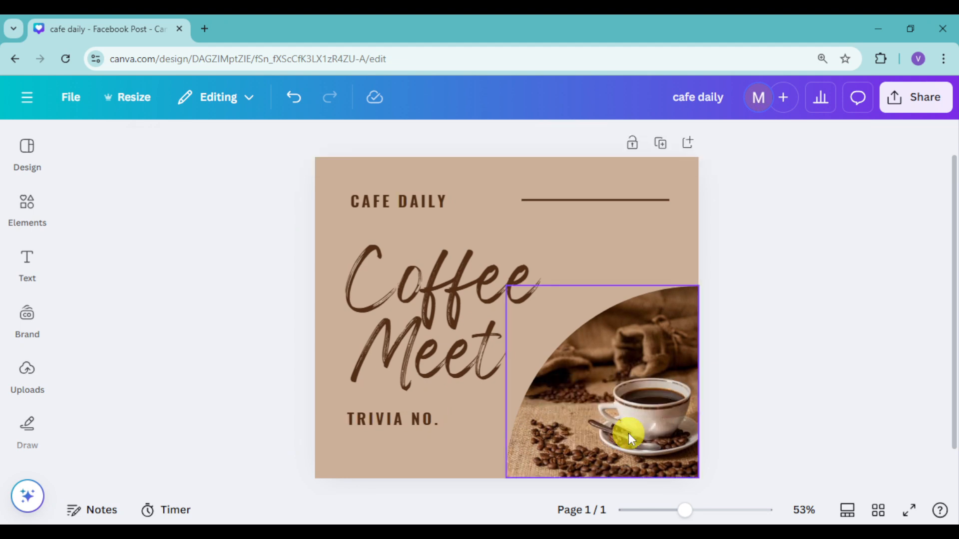
Step: Try several brown shades for the page background and settle on the photo color #ad8562
click(694, 172)
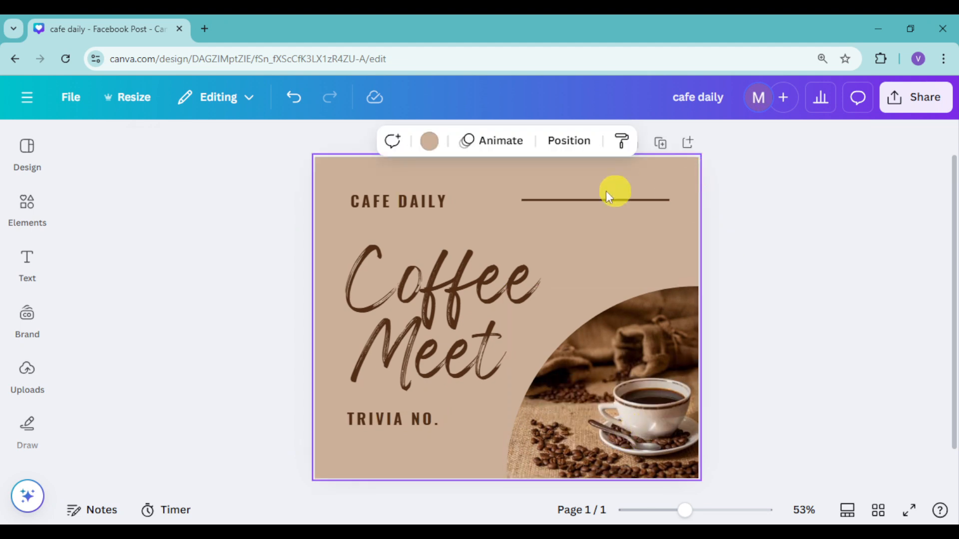
click(432, 145)
click(126, 260)
click(166, 494)
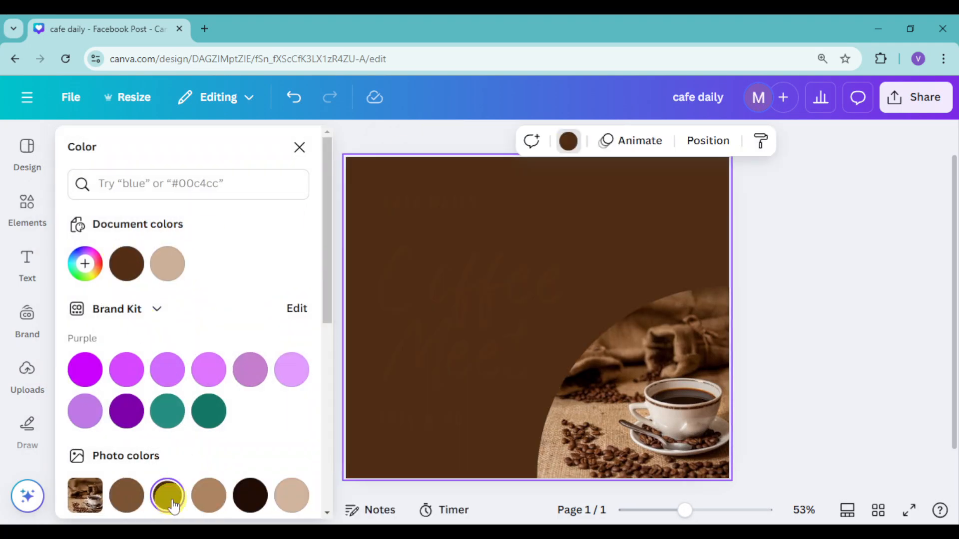
click(212, 500)
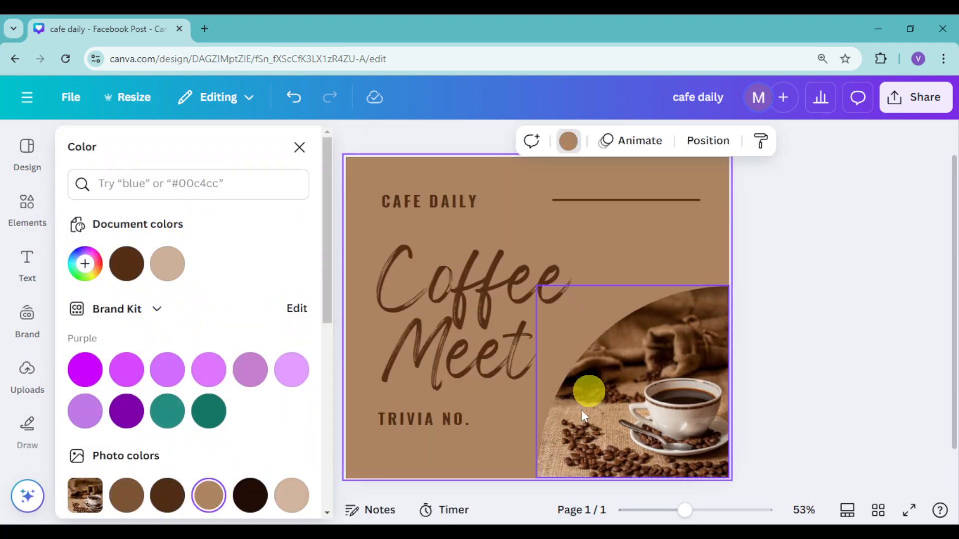
click(287, 502)
click(207, 498)
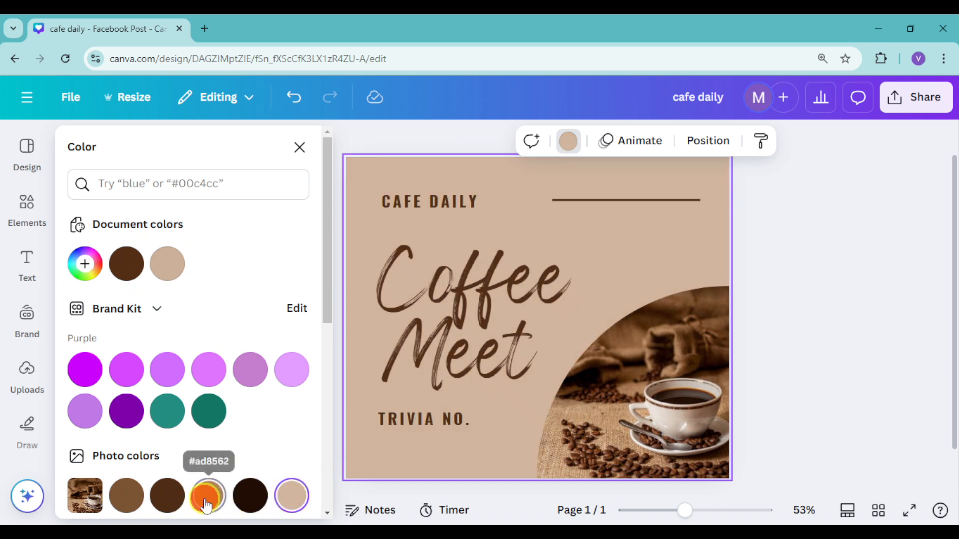
click(300, 147)
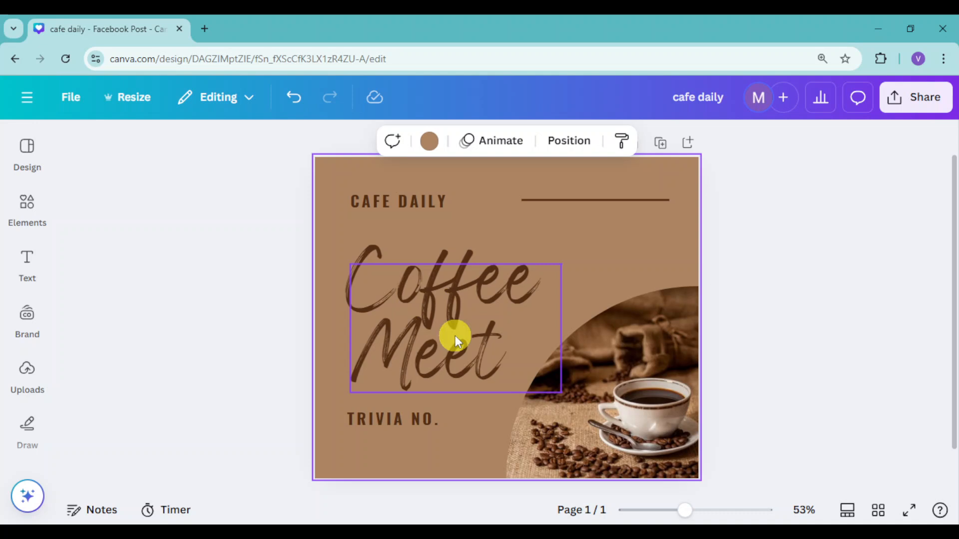
Step: Open ChatGPT in a new browser tab and submit the prompt "give me 31 trivias about coffee"
click(205, 29)
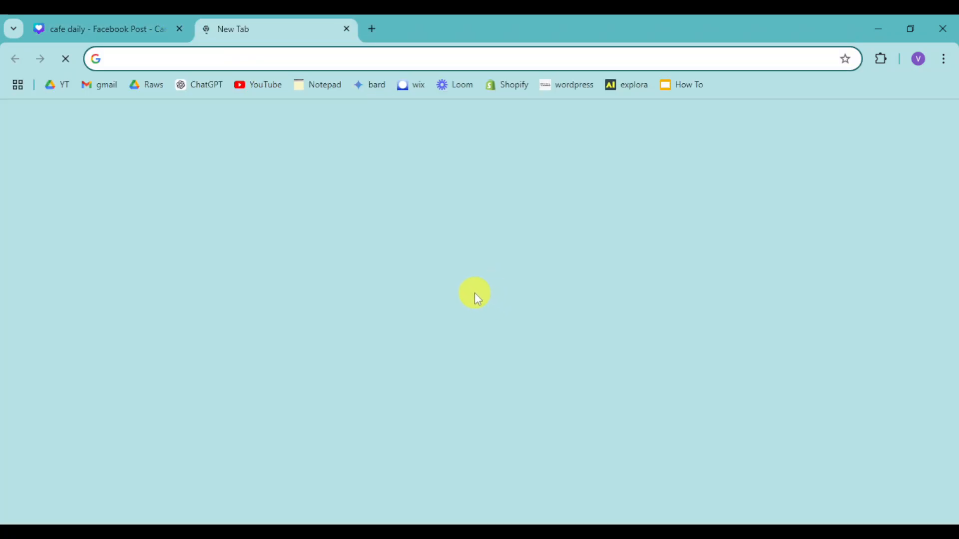
click(212, 83)
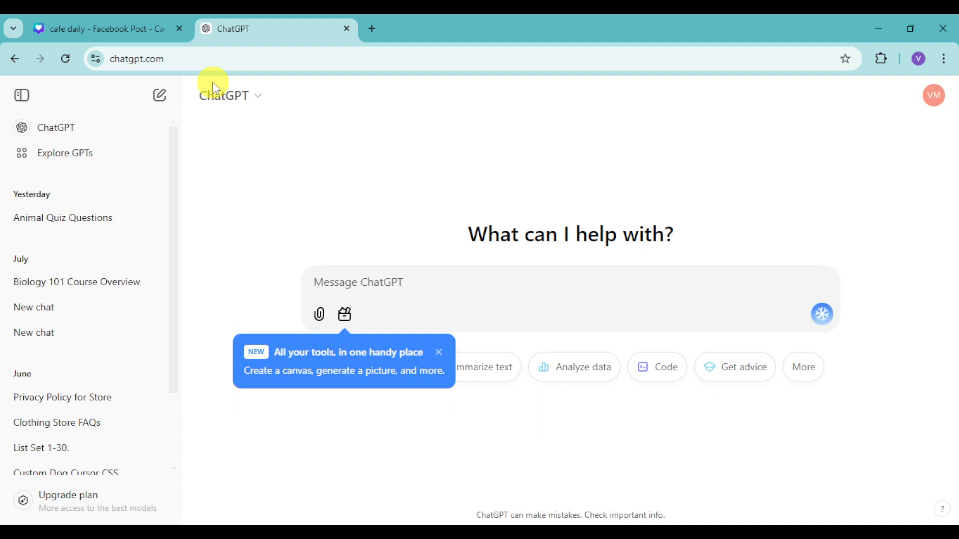
text(give e)
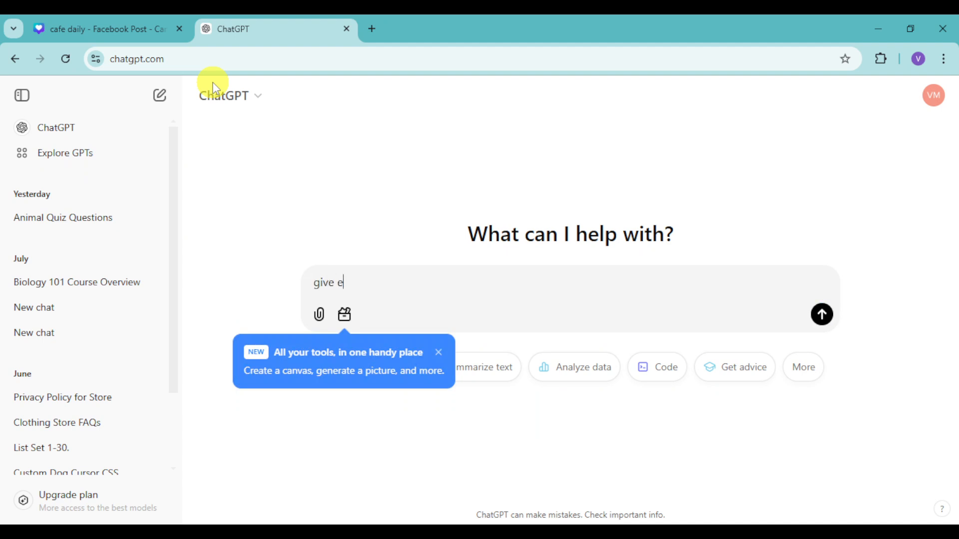
key(BackSpace)
text(m)
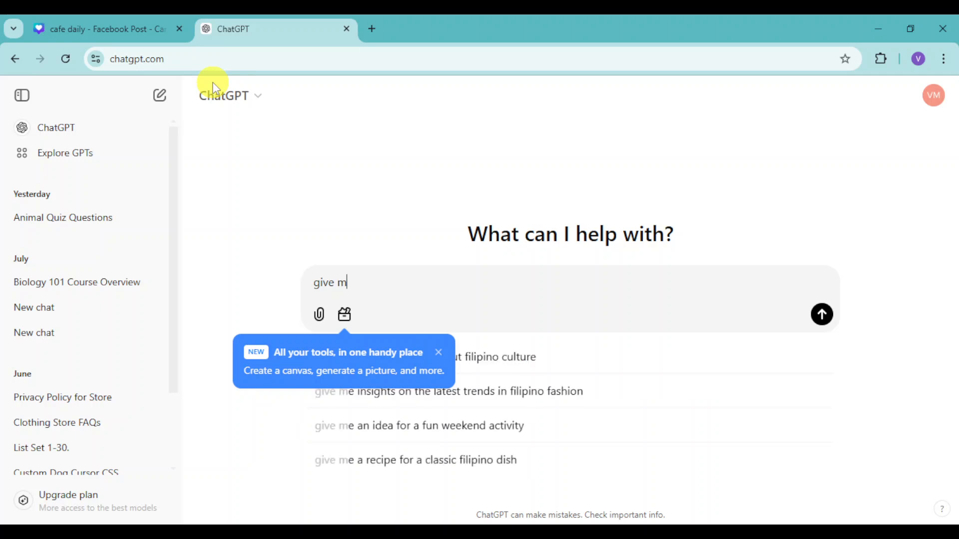
text(e 3)
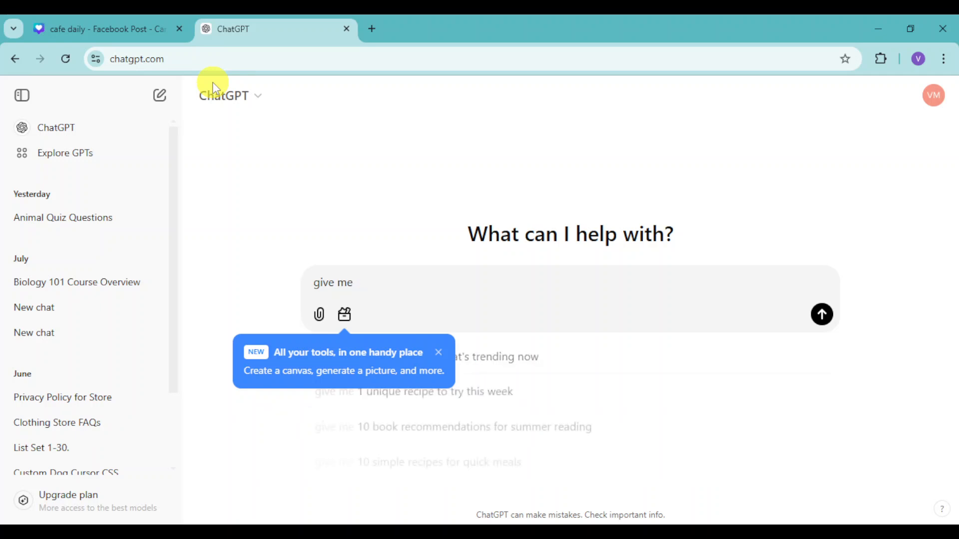
text(1 trivas about coffee)
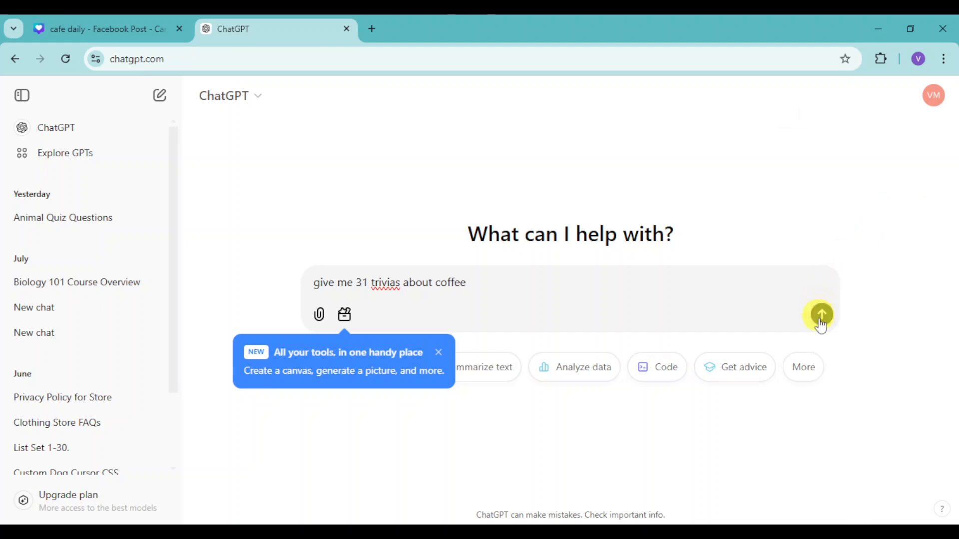
key(Return)
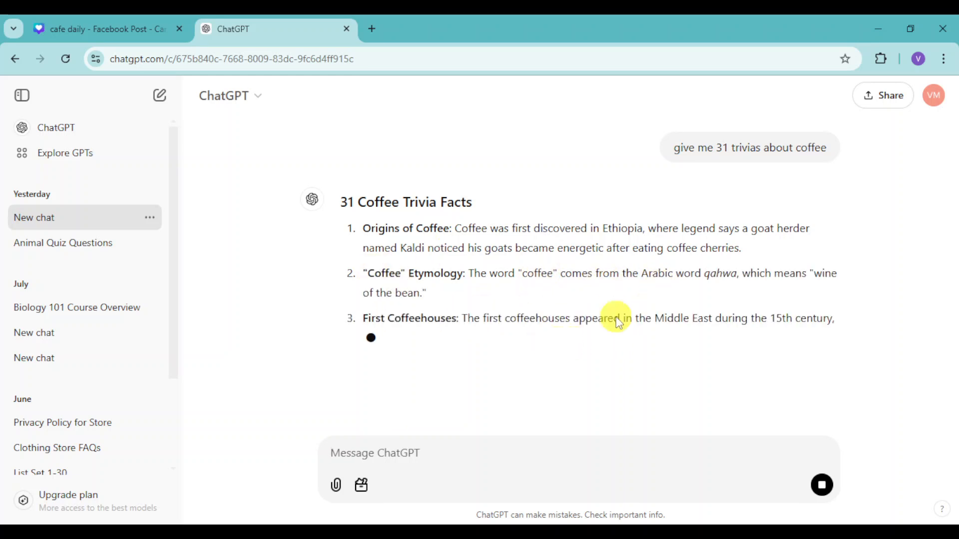
Step: Return to the Canva design, reduce the Coffee Meet heading to font size 43.5 and nudge it slightly up
click(98, 32)
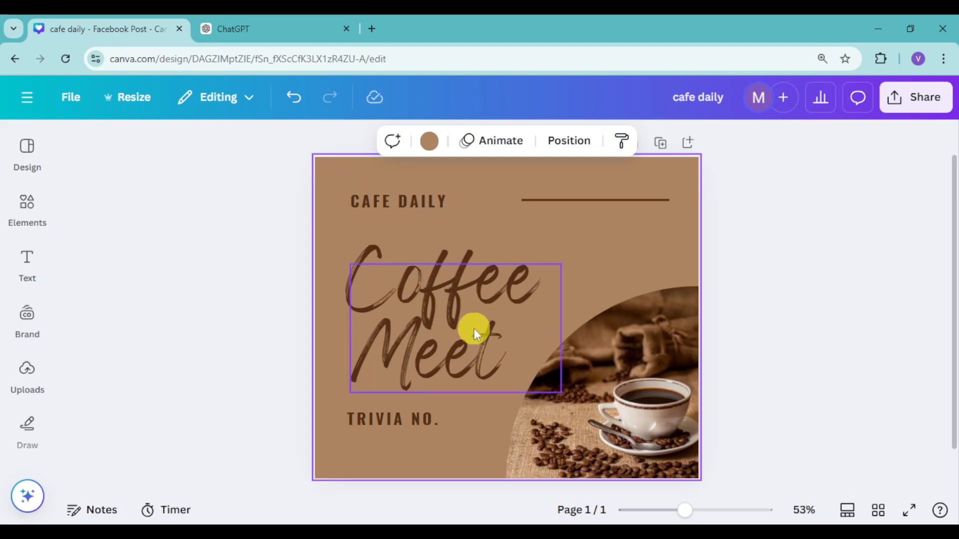
click(492, 320)
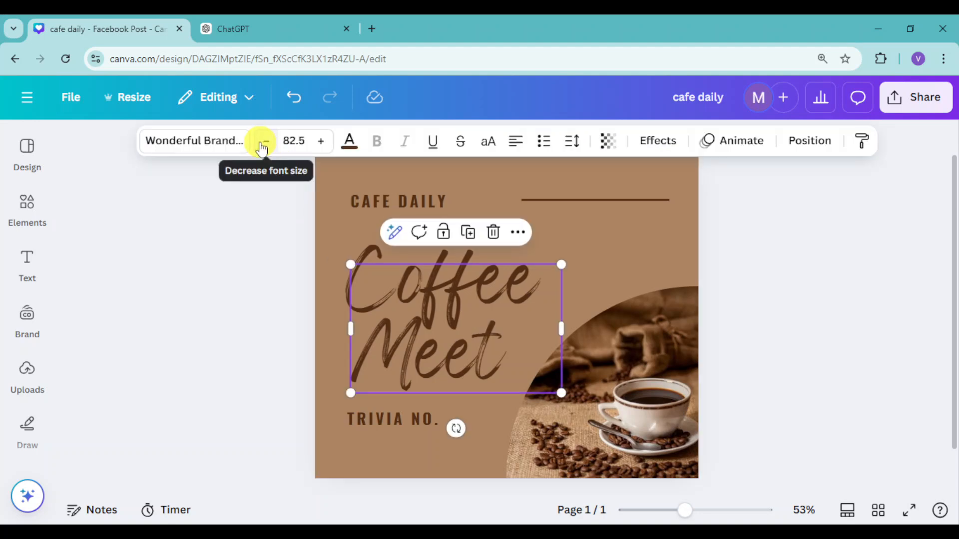
click(264, 141)
click(264, 142)
click(264, 141)
click(262, 144)
click(262, 144)
click(262, 144)
click(262, 144)
click(262, 144)
click(262, 144)
click(261, 144)
click(262, 143)
click(278, 29)
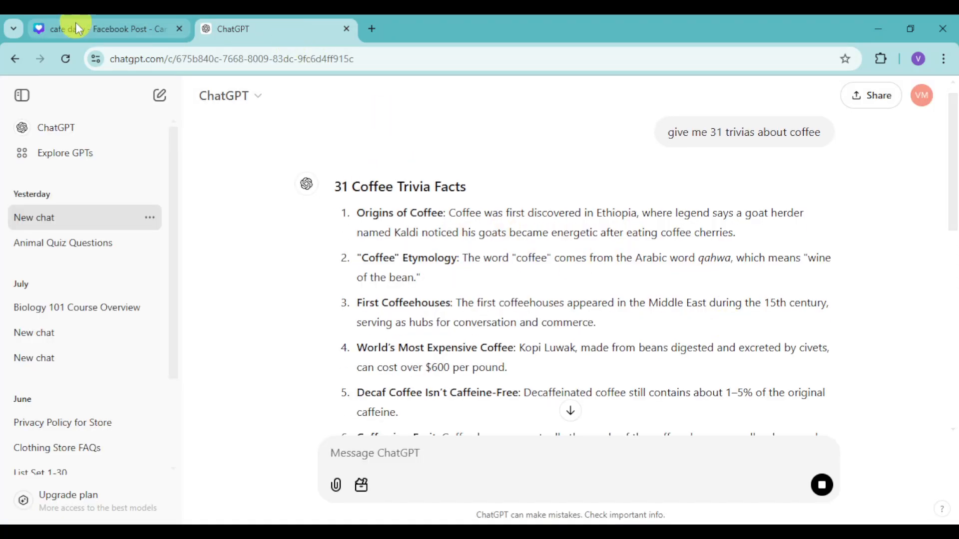
click(76, 24)
click(268, 144)
click(269, 144)
click(268, 144)
click(269, 144)
click(268, 144)
click(269, 144)
click(269, 144)
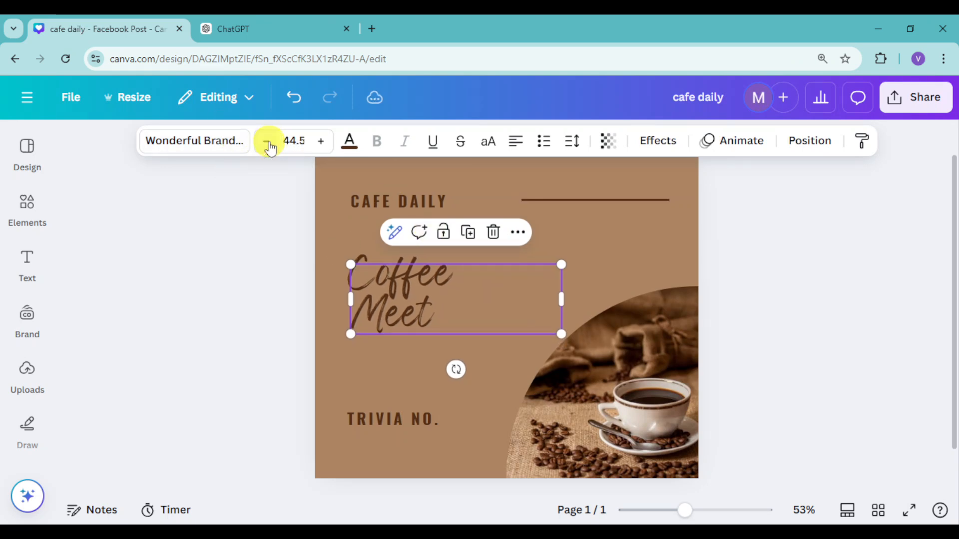
click(268, 144)
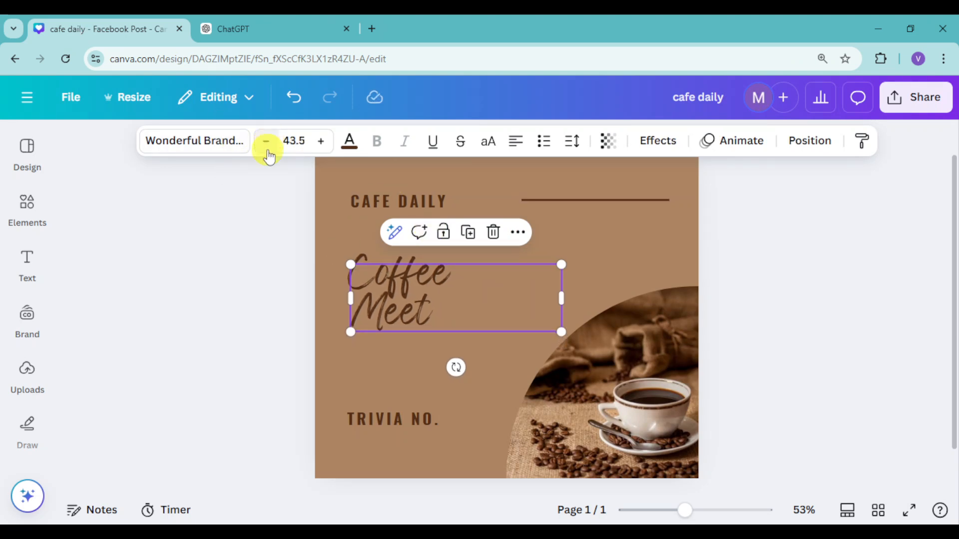
click(237, 339)
click(401, 284)
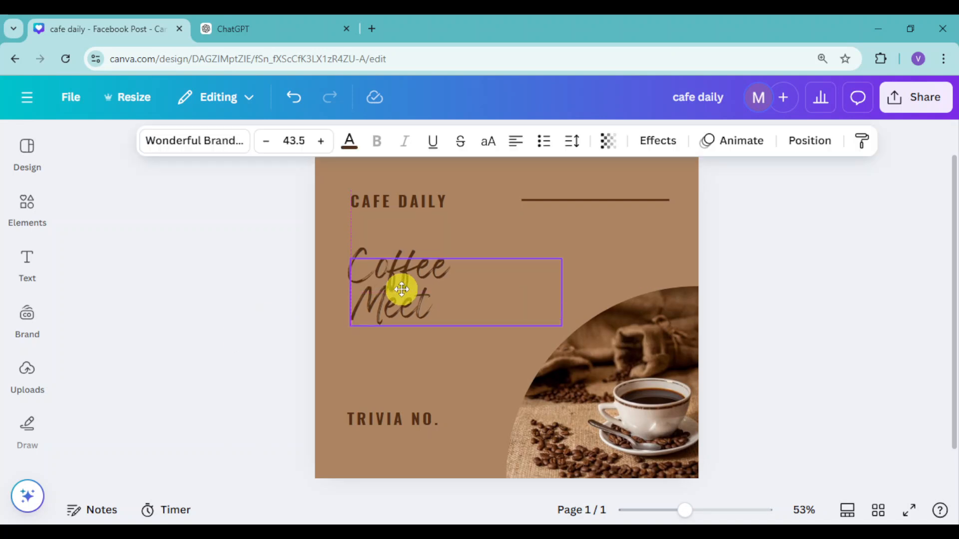
Step: Change the TRIVIA NO. text below the heading to DAILY TRIVIA
click(422, 419)
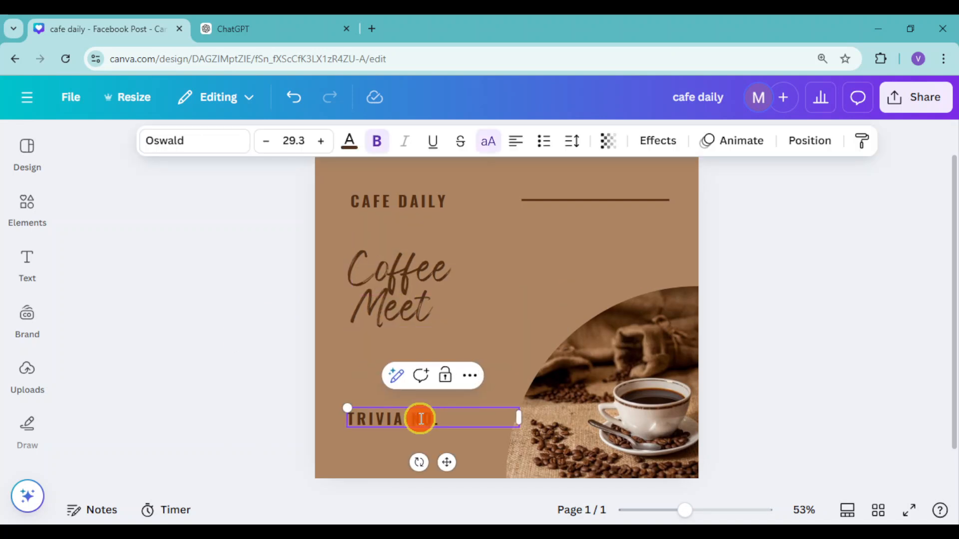
double_click(421, 420)
key(ctrl+a)
text(DAIL)
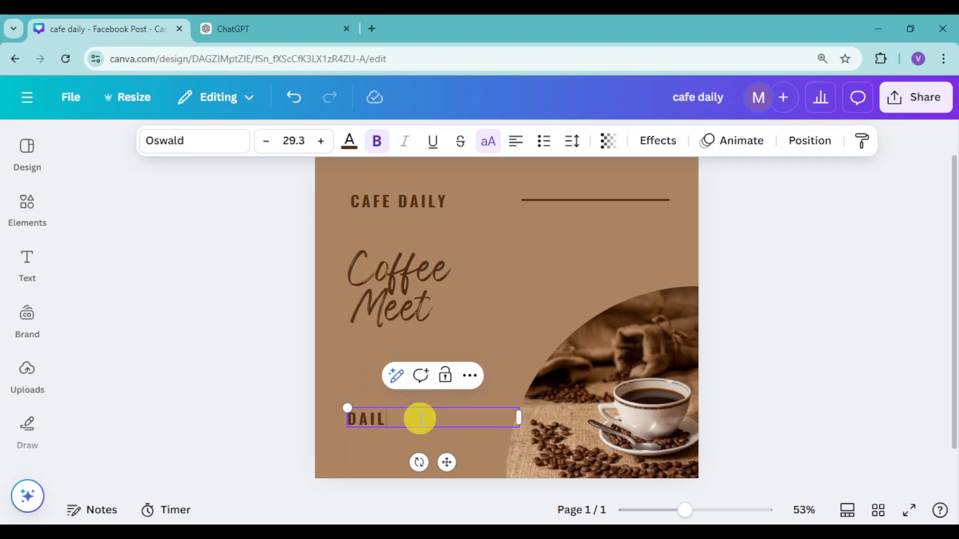
text(Y TRIVIA)
click(833, 404)
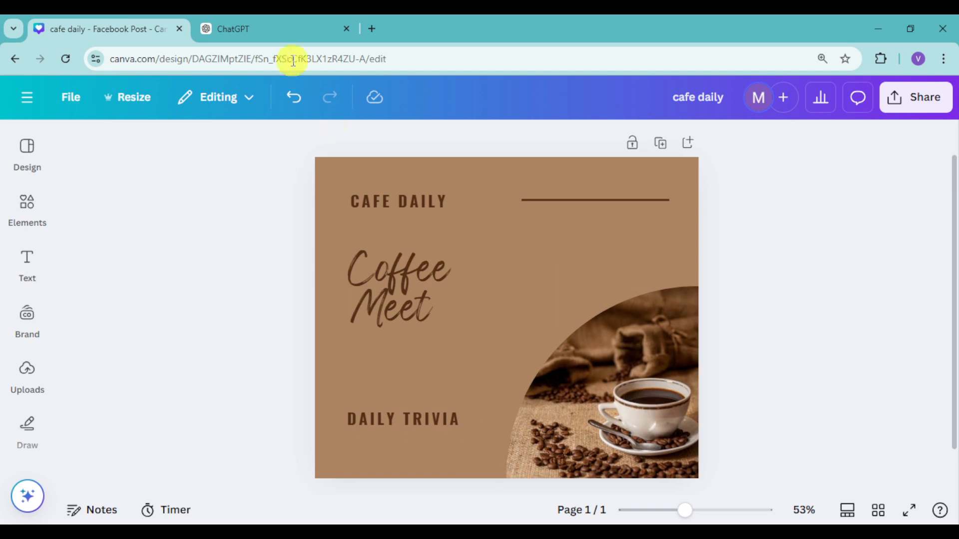
Step: Copy all 31 coffee trivia facts from the ChatGPT answer and return to the Canva design
key(ctrl+Tab)
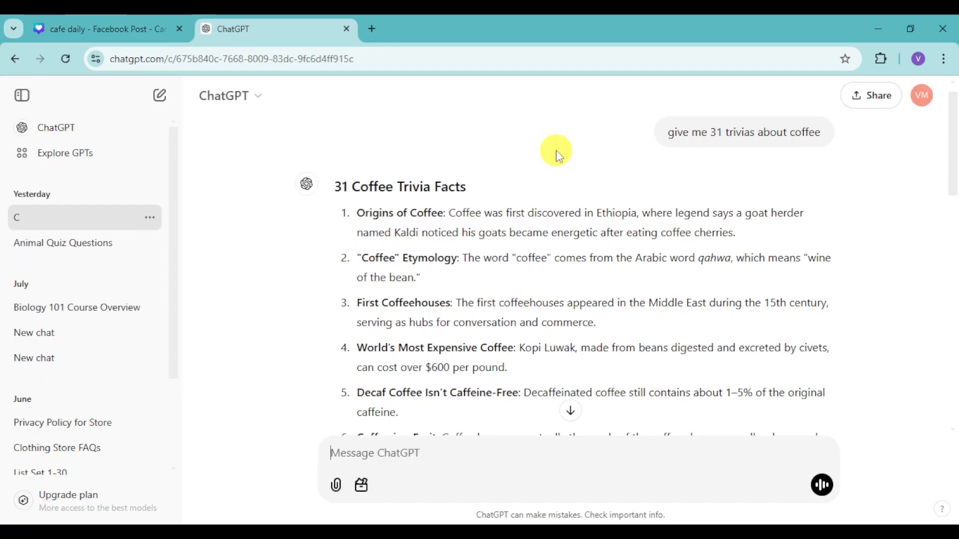
drag(358, 214, 481, 347)
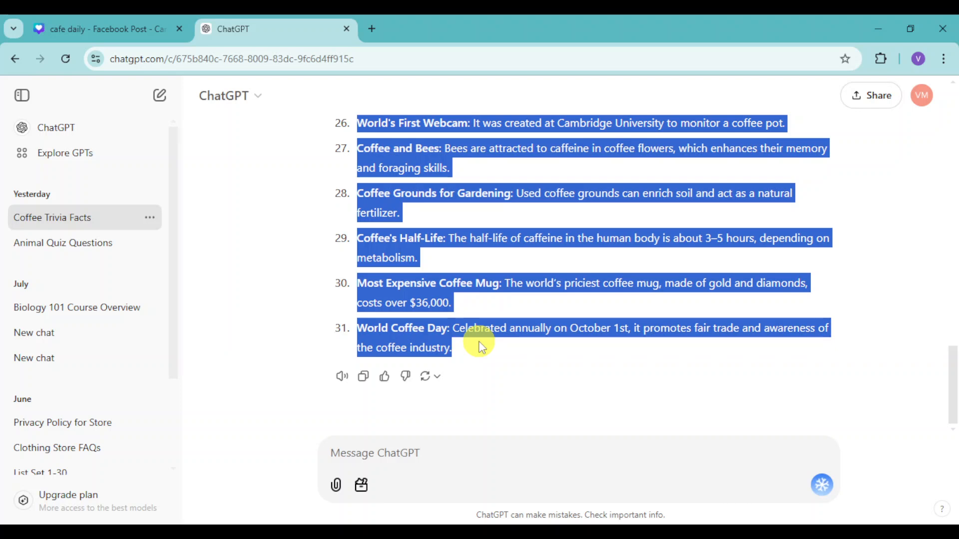
click(93, 31)
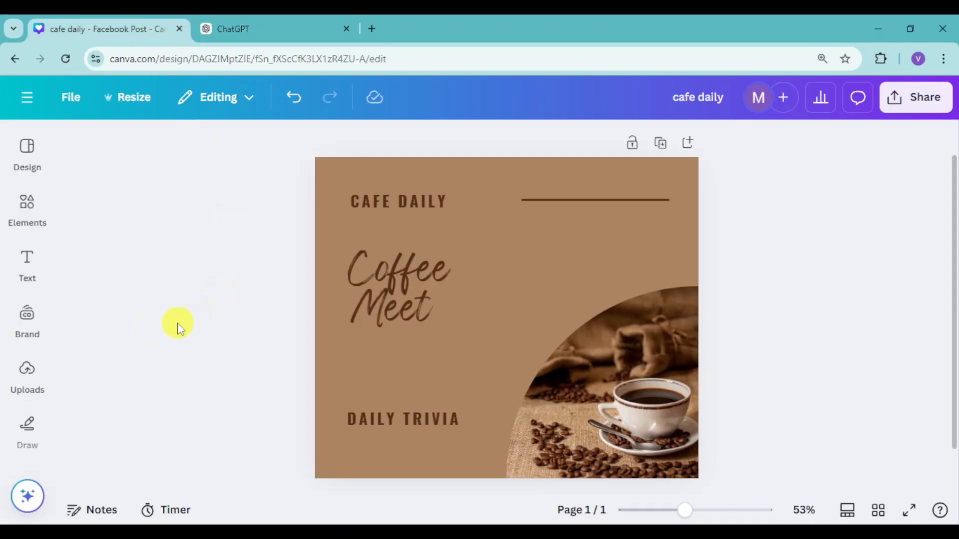
Step: Open the Bulk create app and start entering its data manually
click(20, 327)
scroll(15, 335, down, 4)
scroll(12, 333, down, 1)
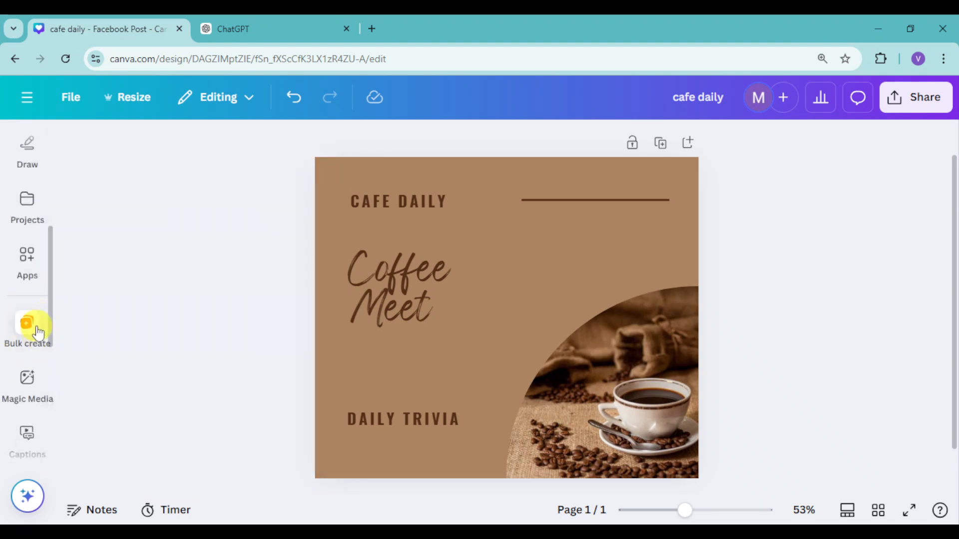
mouse_move(21, 256)
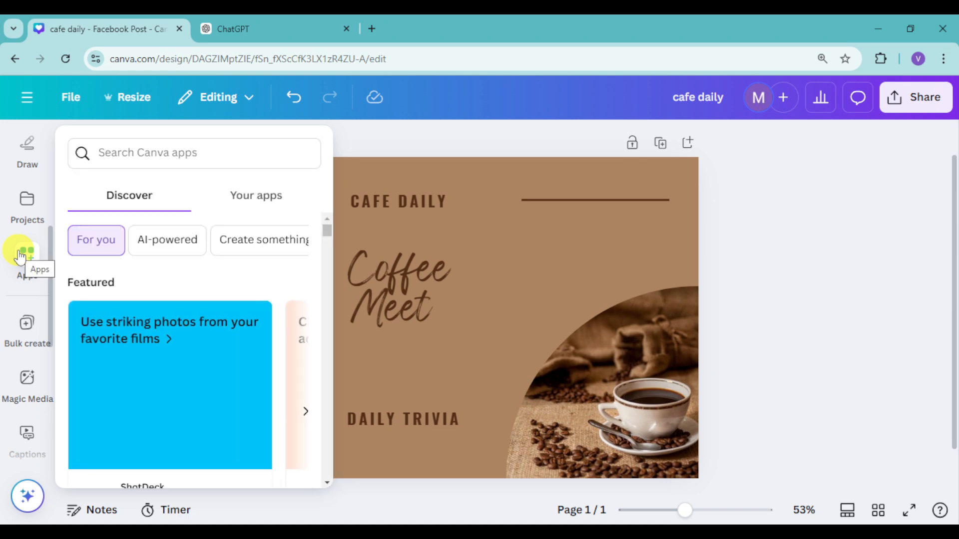
click(26, 328)
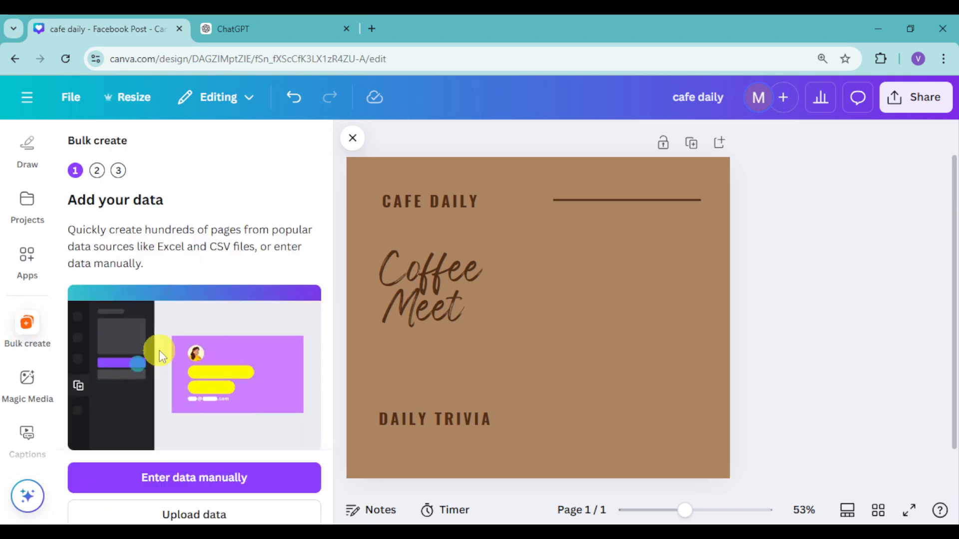
click(217, 485)
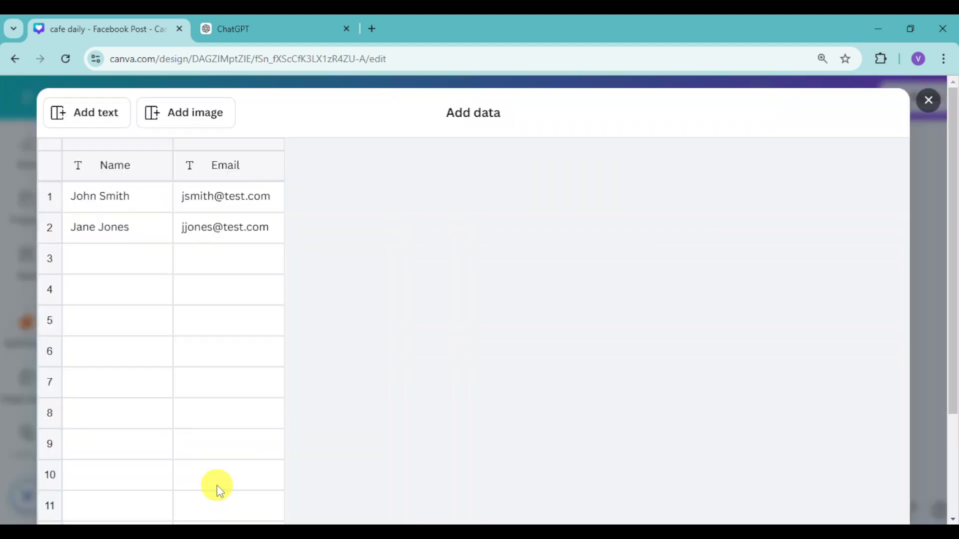
Step: Delete the Email column from the bulk data table
click(206, 150)
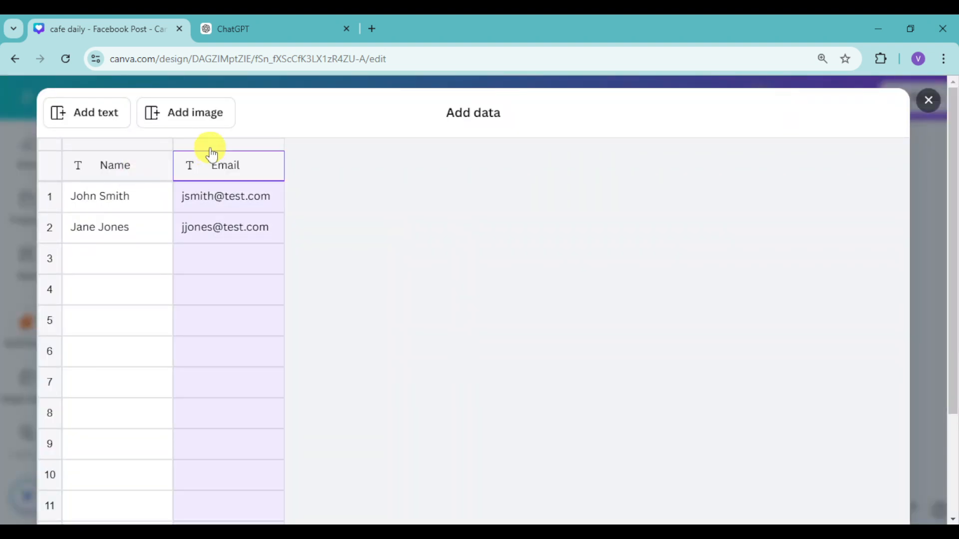
right_click(248, 149)
click(310, 244)
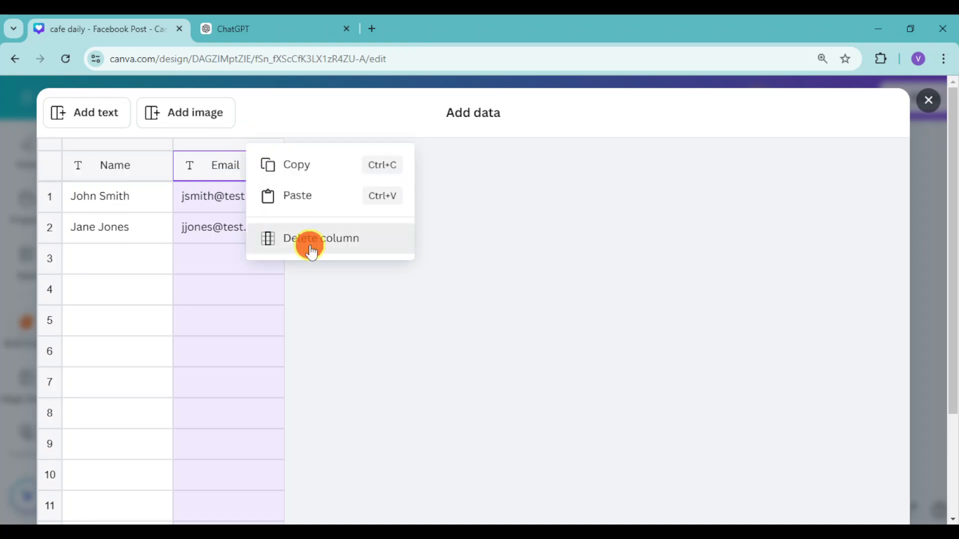
click(310, 244)
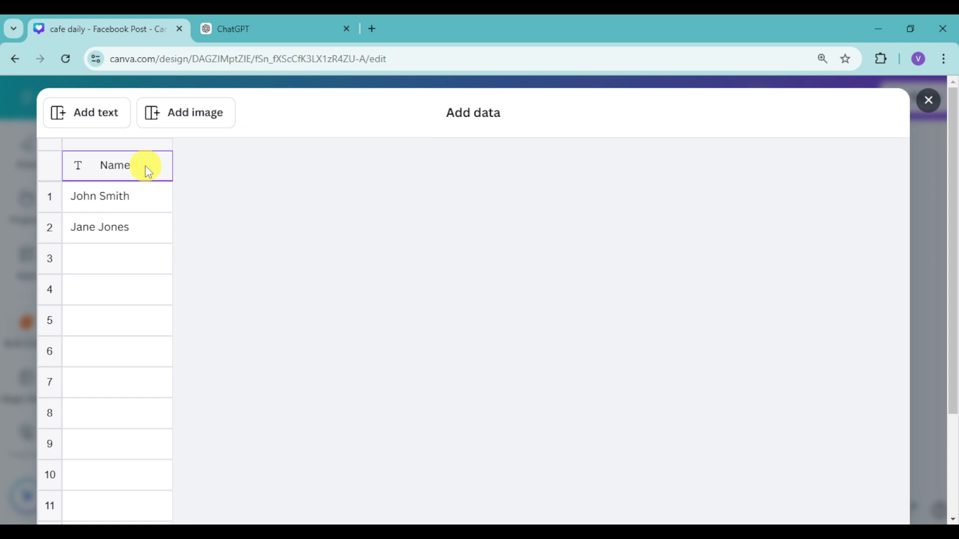
Step: Rename the Name column of the data table to Trivia
text(tt)
key(BackSpace)
key(BackSpace)
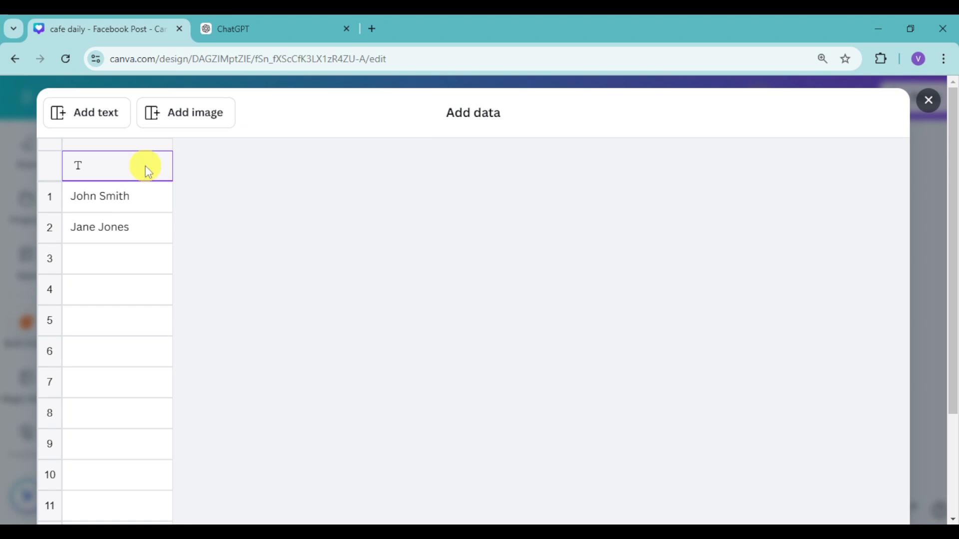
text(Trivia)
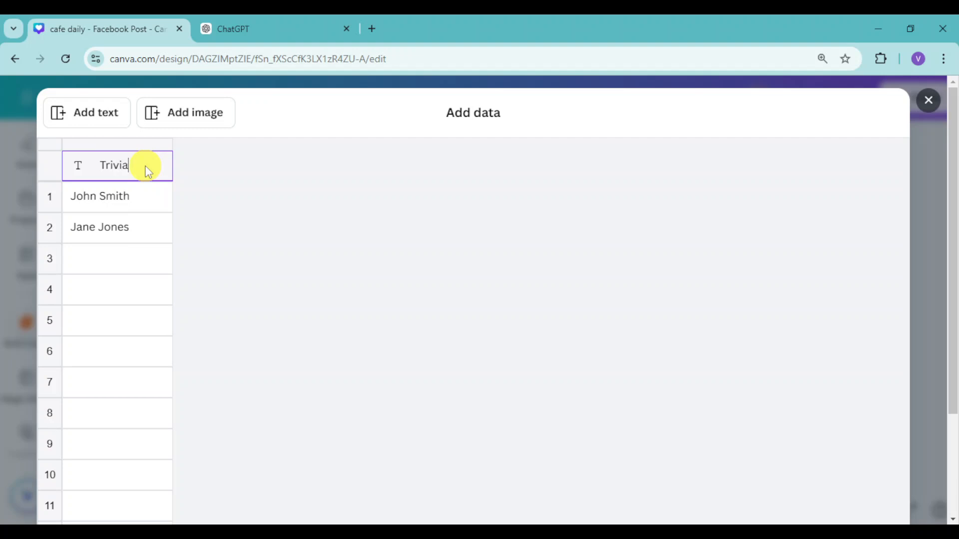
Step: Paste the copied trivia facts into the Trivia column from row 1, replacing the sample names, and finish the data entry
click(140, 197)
click(147, 242)
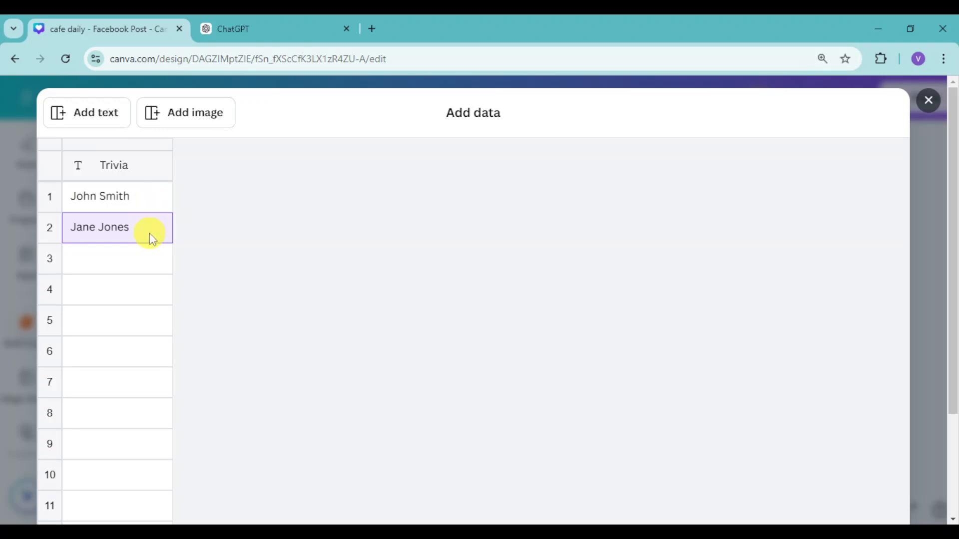
click(153, 202)
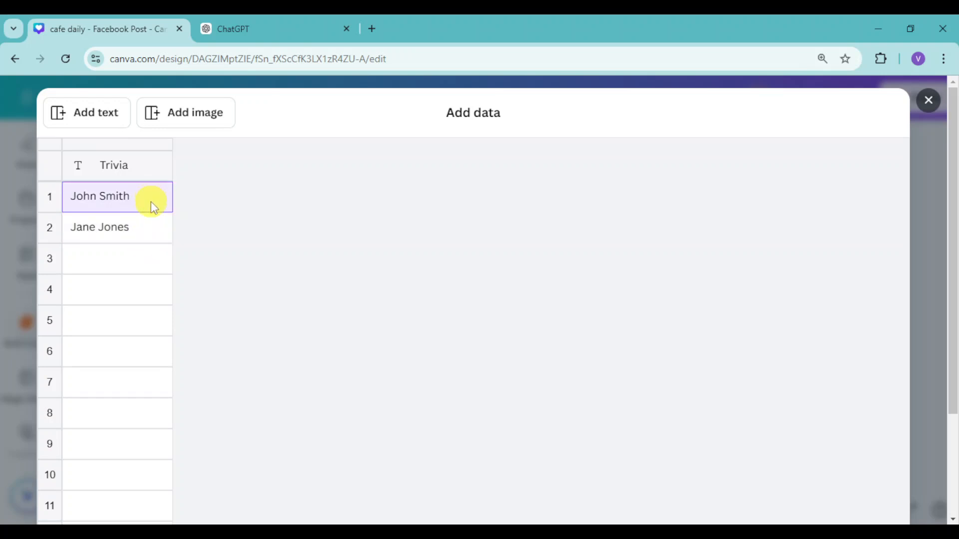
click(152, 233)
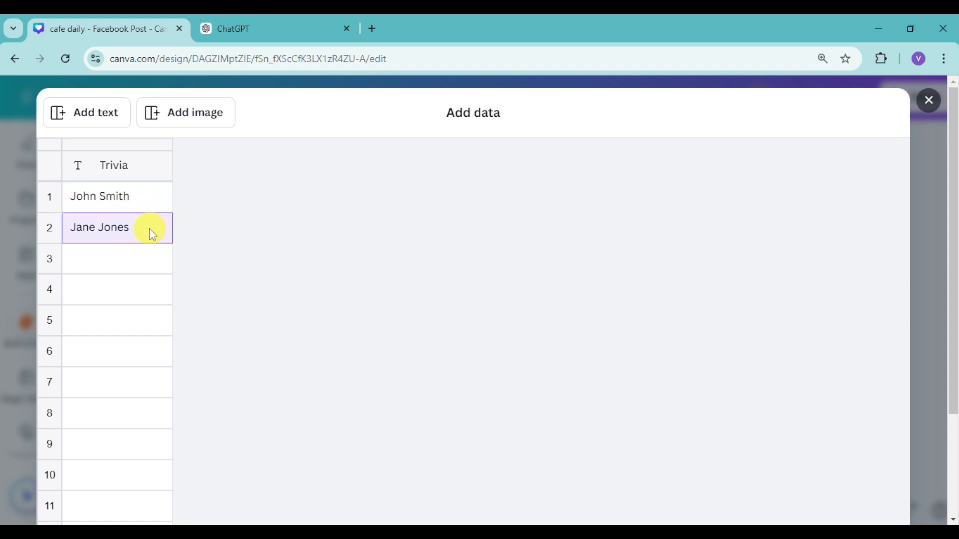
click(157, 199)
key(ctrl+v)
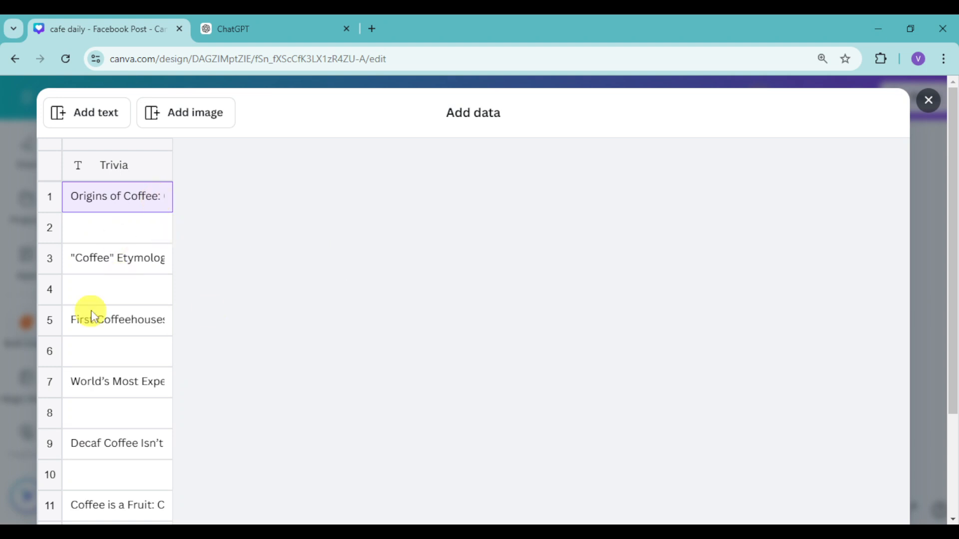
scroll(91, 310, down, 15)
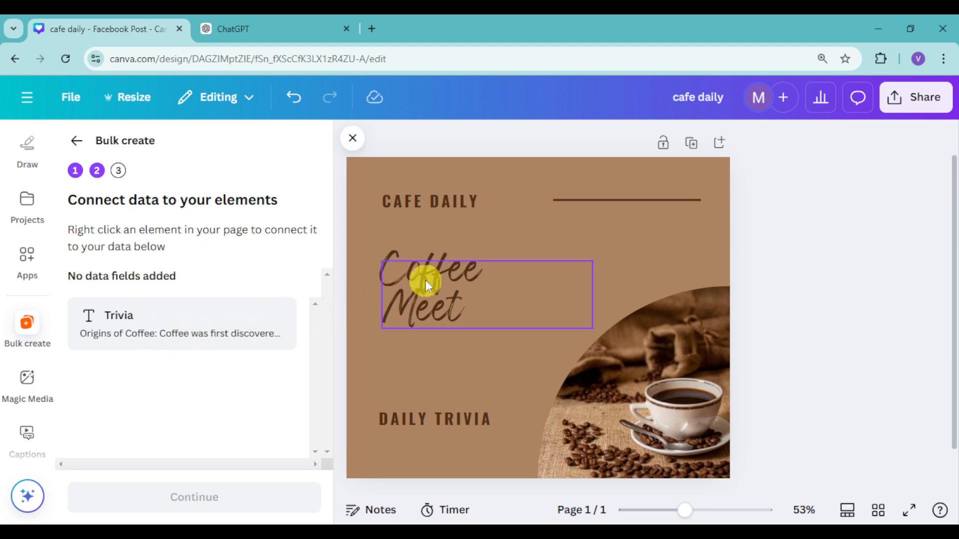
Step: Connect the "Coffee Meet" text to the Trivia data field and generate the 31 designs
click(478, 295)
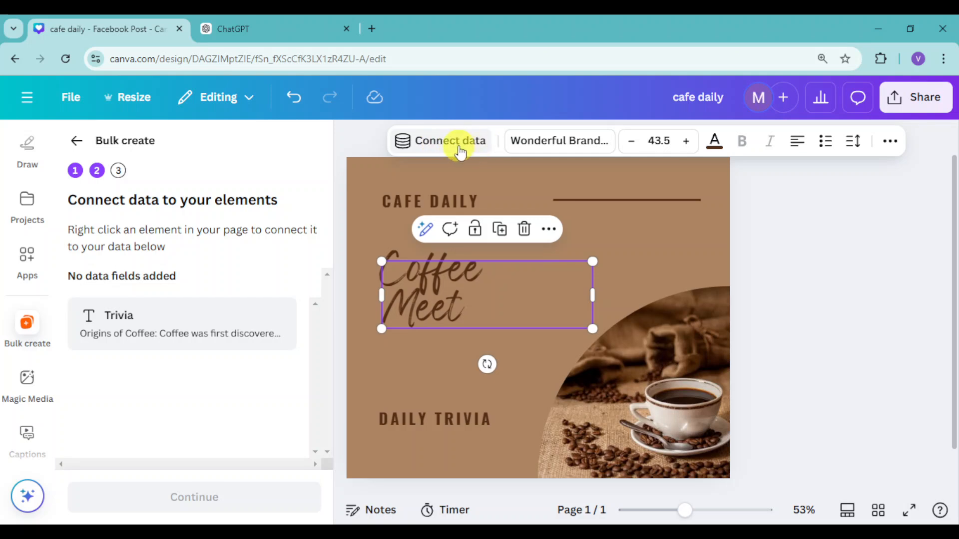
click(549, 231)
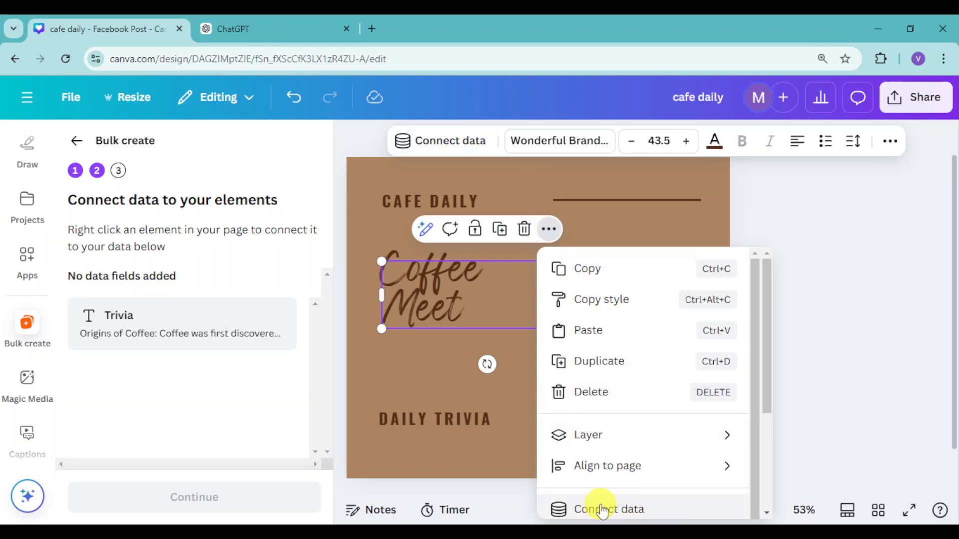
click(452, 141)
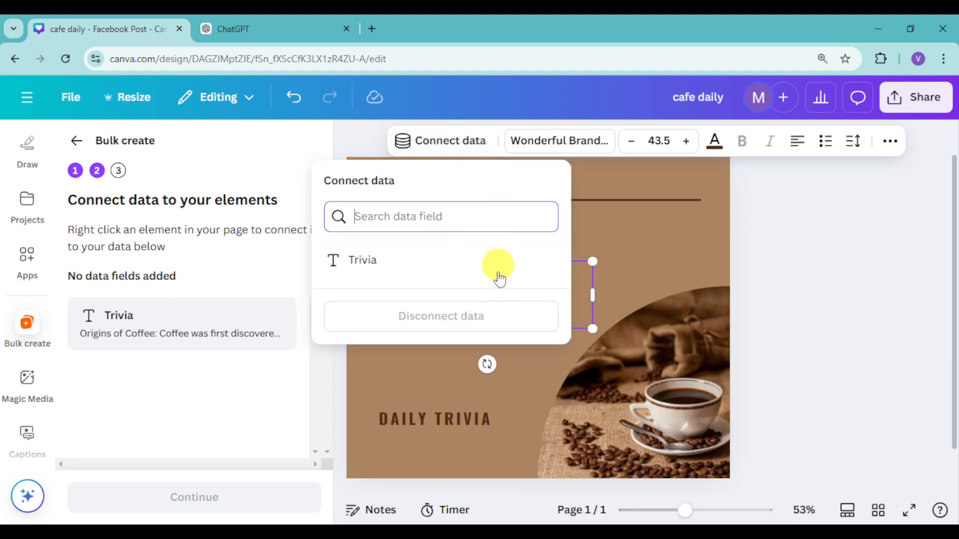
click(376, 263)
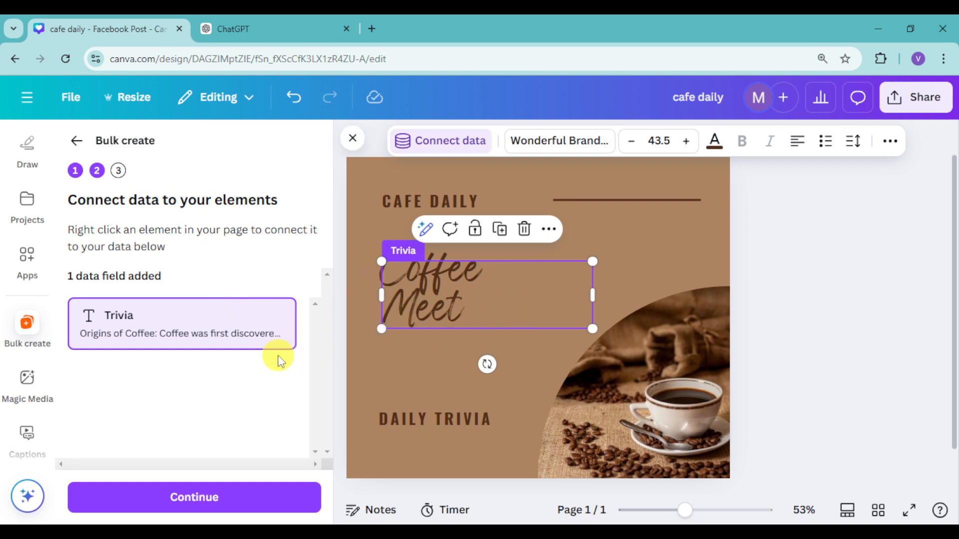
click(230, 500)
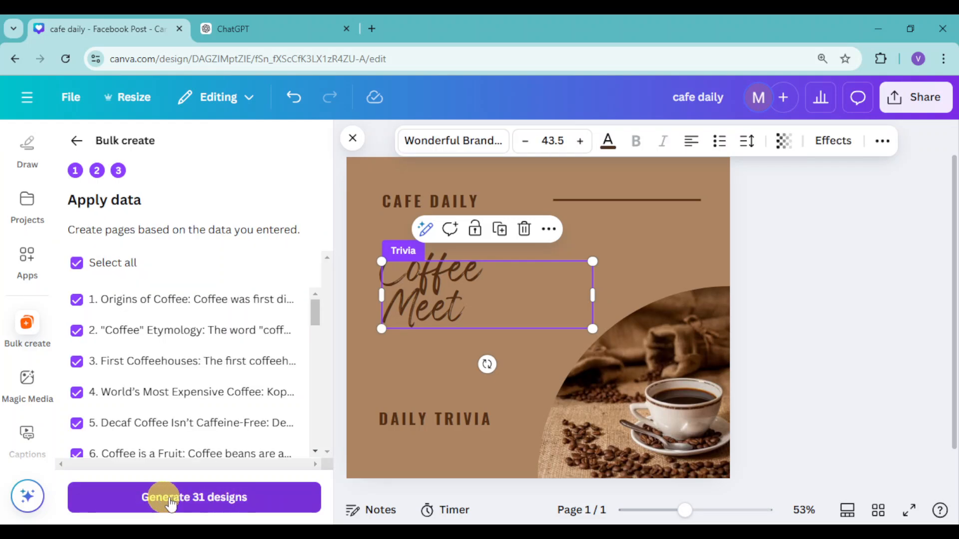
click(209, 505)
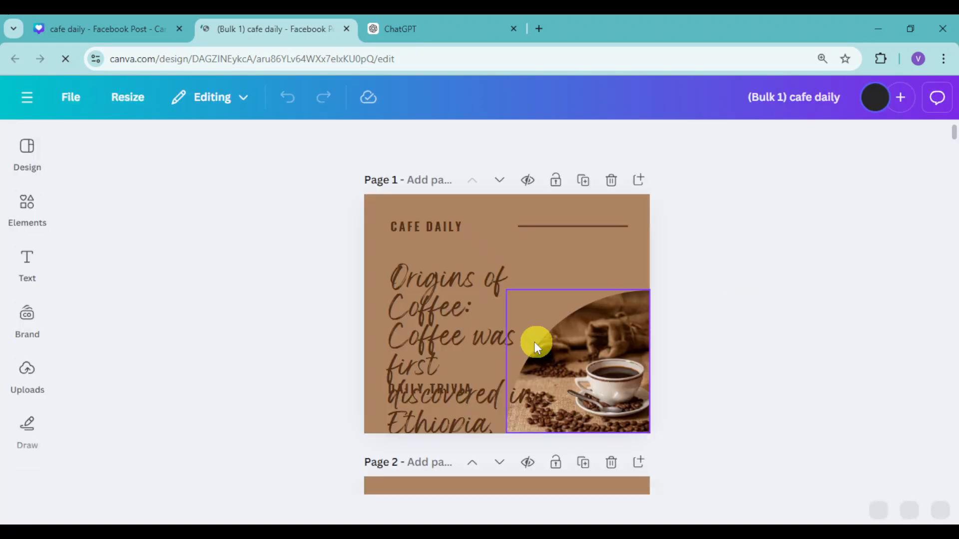
Step: Reduce the font size of the trivia text on page 1 of the generated design to 17
click(472, 317)
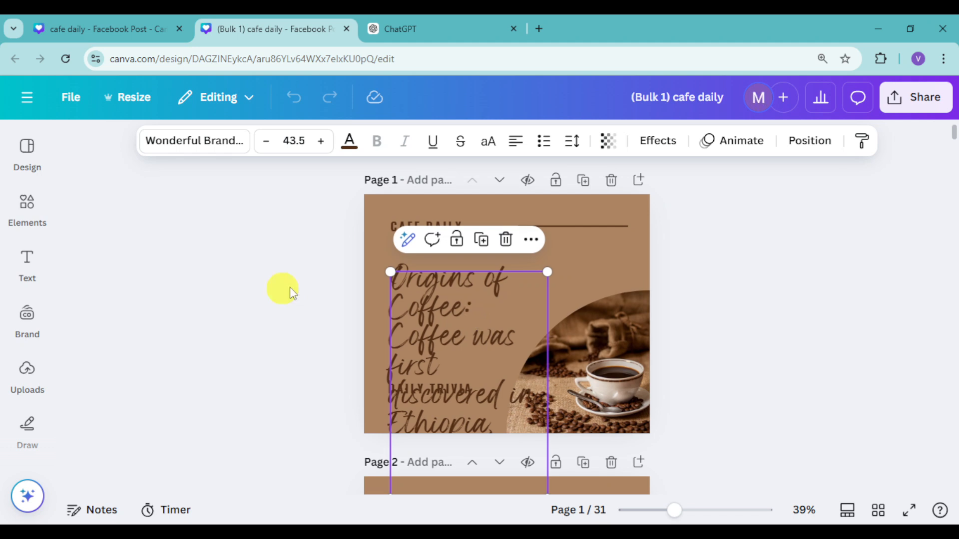
click(296, 141)
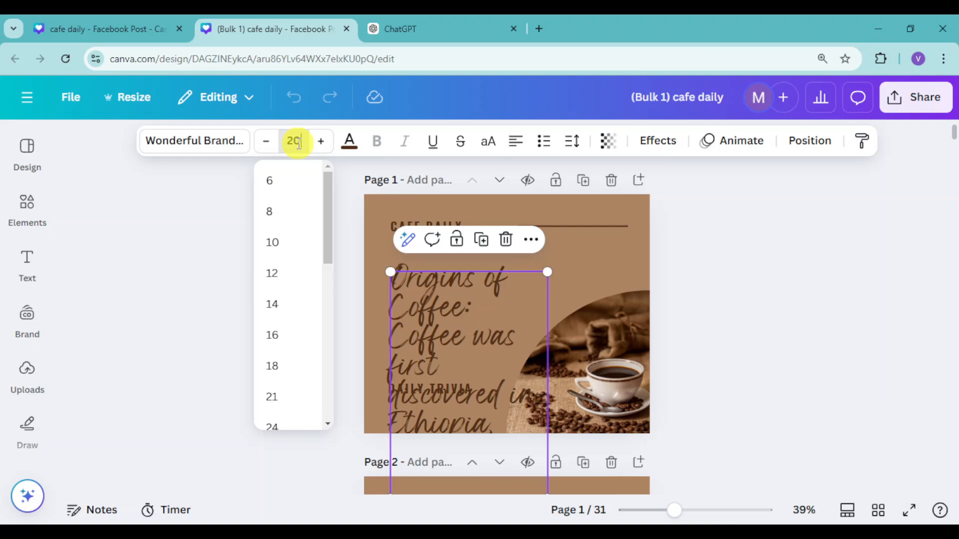
key(Return)
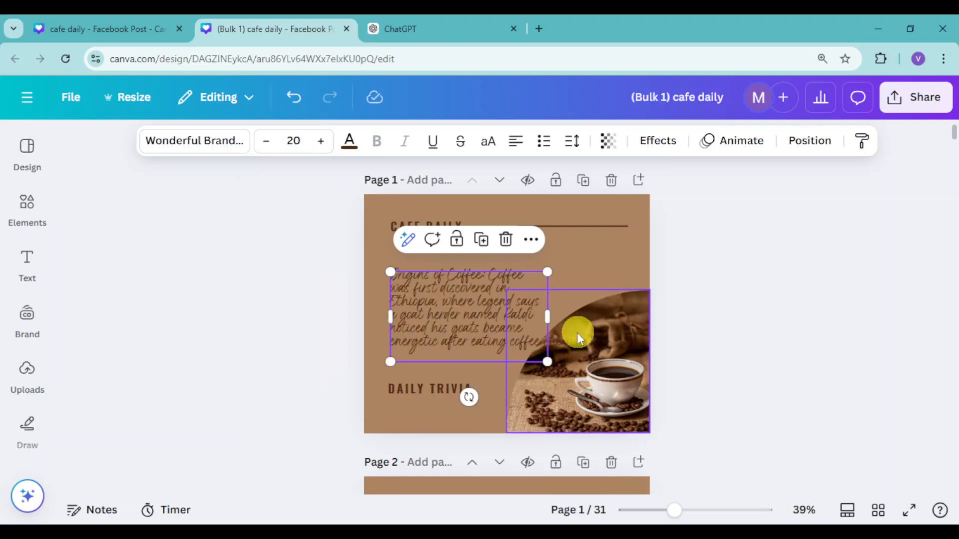
click(260, 142)
click(260, 142)
click(259, 143)
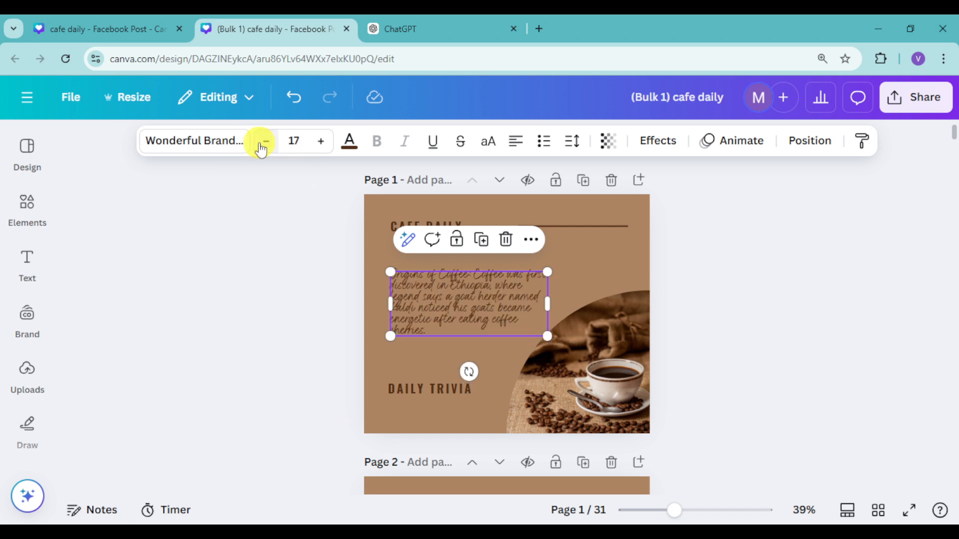
click(235, 336)
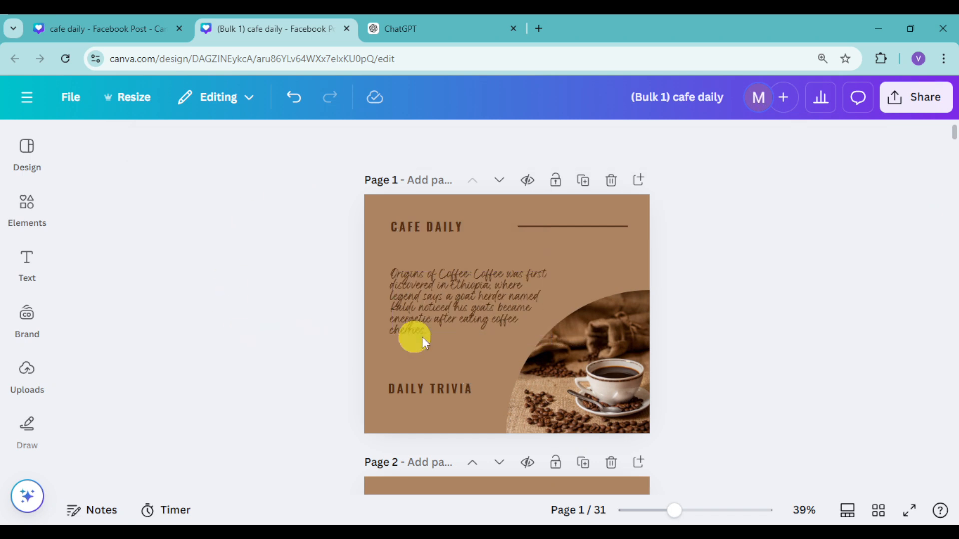
Step: Move the page 1 trivia text slightly left and down, and try font size 18 before returning to 17
click(530, 317)
drag(549, 303, 523, 321)
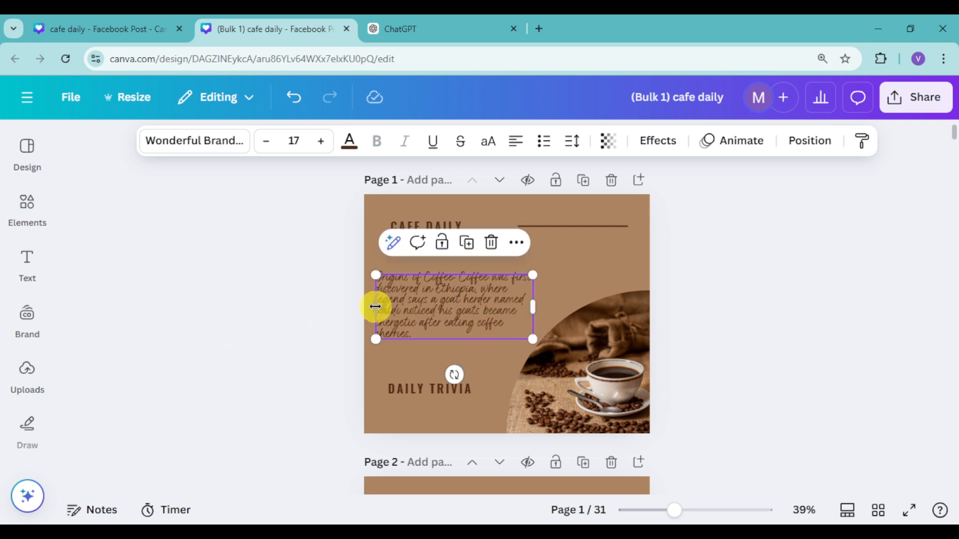
click(321, 141)
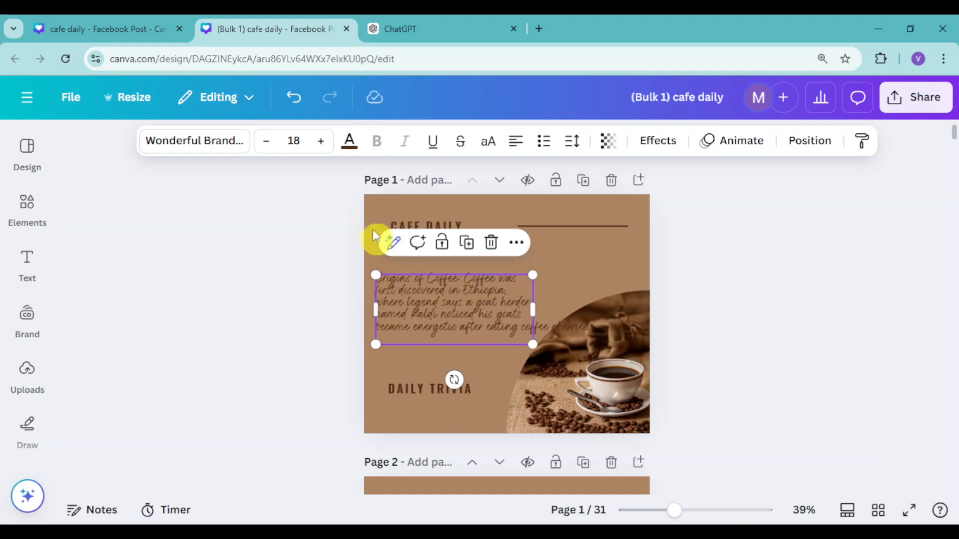
click(267, 147)
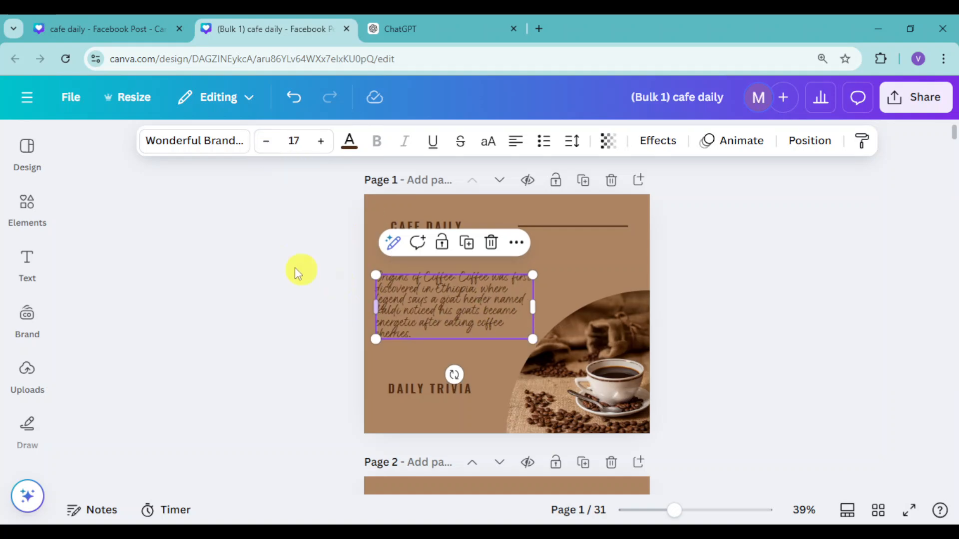
scroll(480, 325, down, 12)
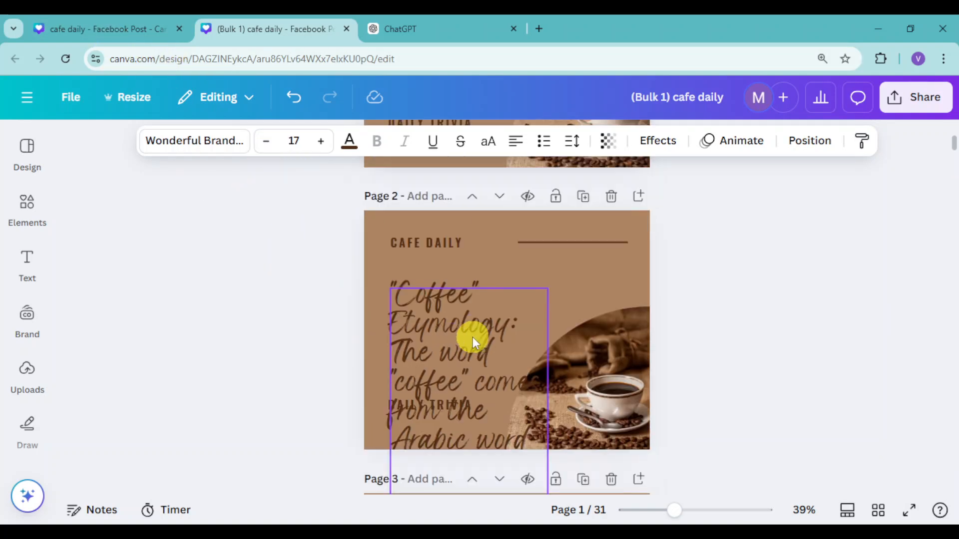
scroll(477, 334, up, 12)
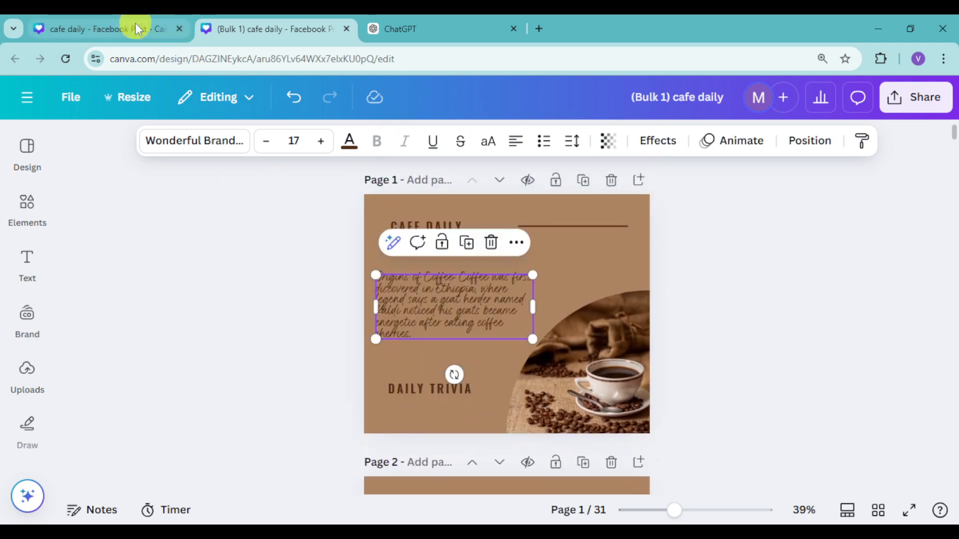
Step: Return to the original cafe daily design and set the connected "Coffee Meet" text's font size to 18
click(104, 29)
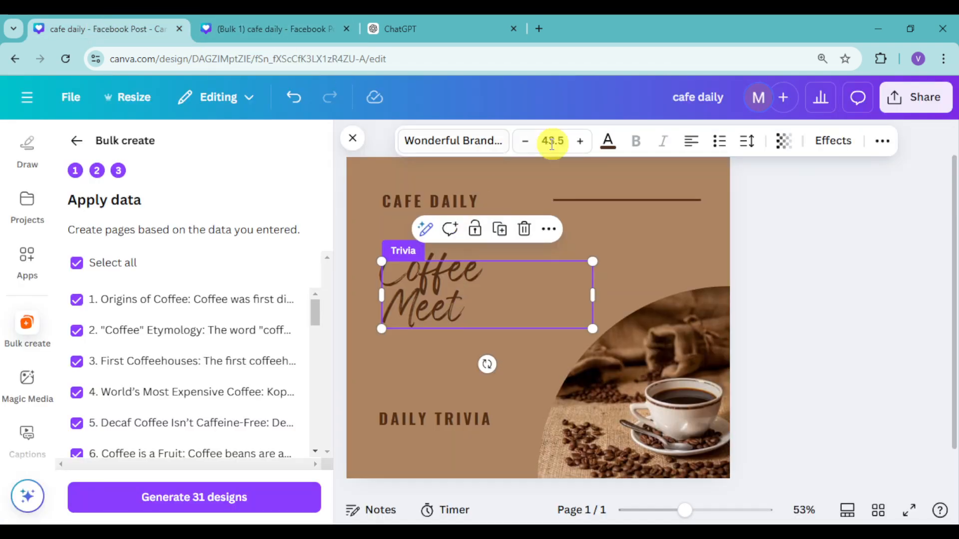
click(555, 140)
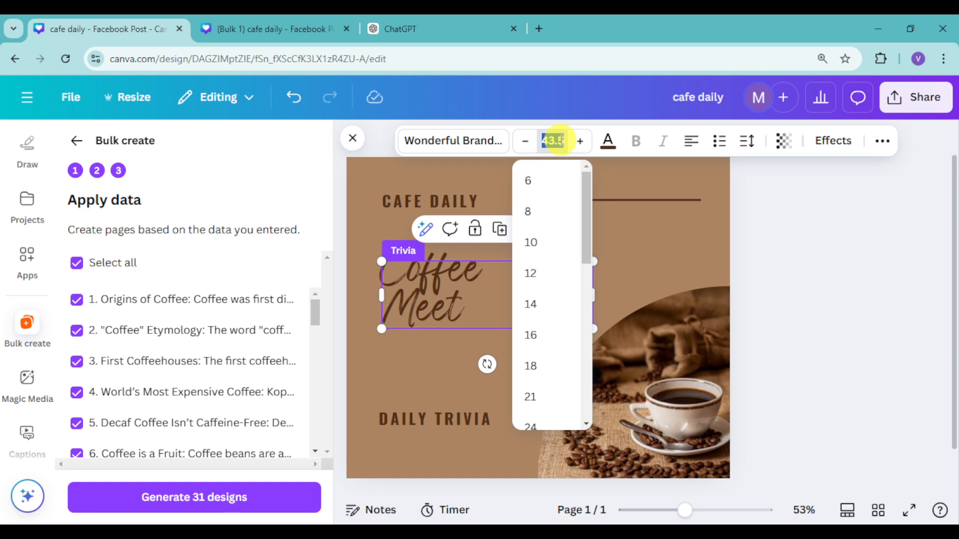
key(Return)
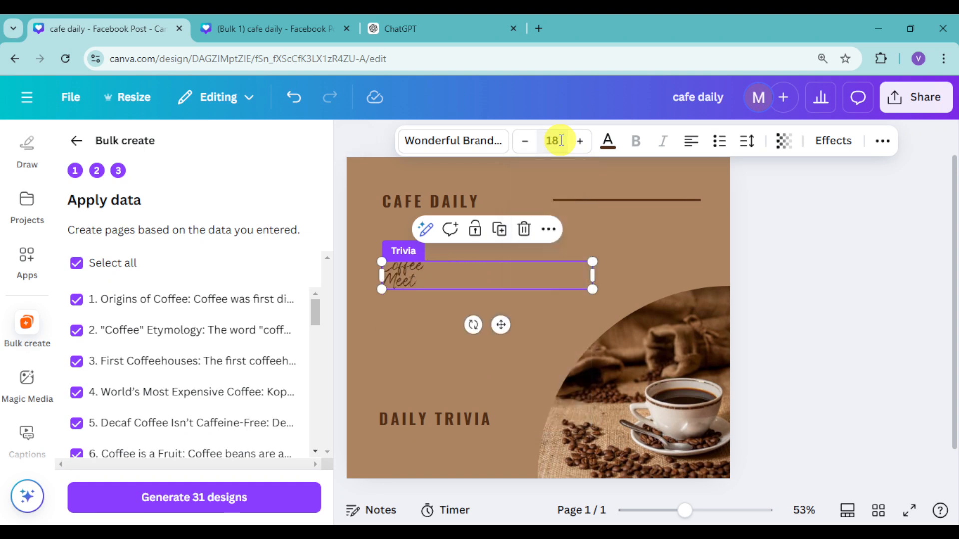
Step: Try Oswald on the "Coffee Meet" text, then change its font to Fjalla One Regular
click(488, 143)
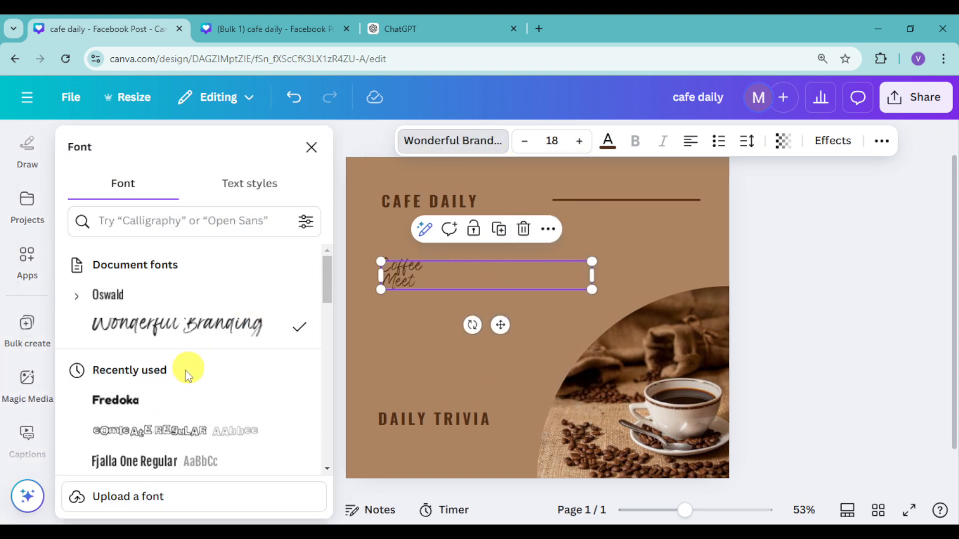
click(144, 302)
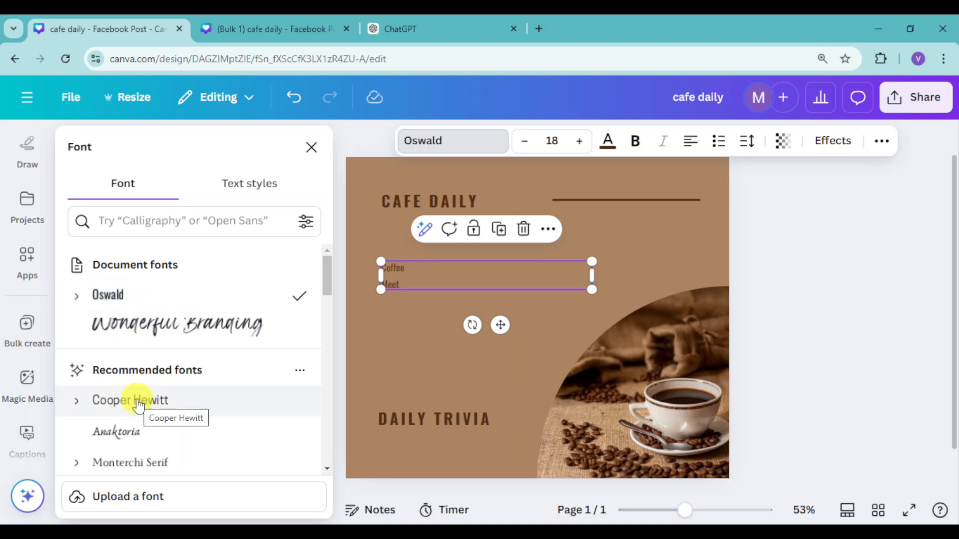
scroll(175, 434, down, 3)
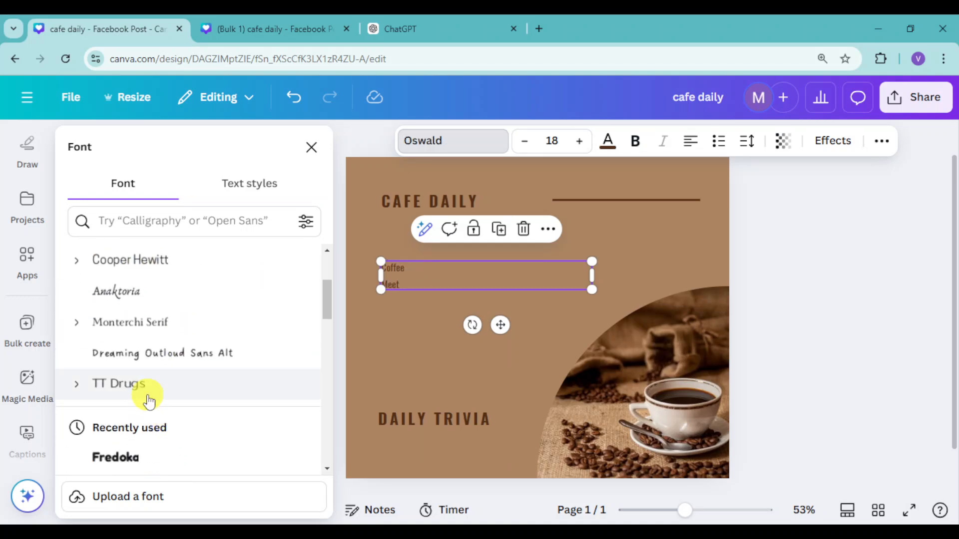
scroll(163, 356, down, 3)
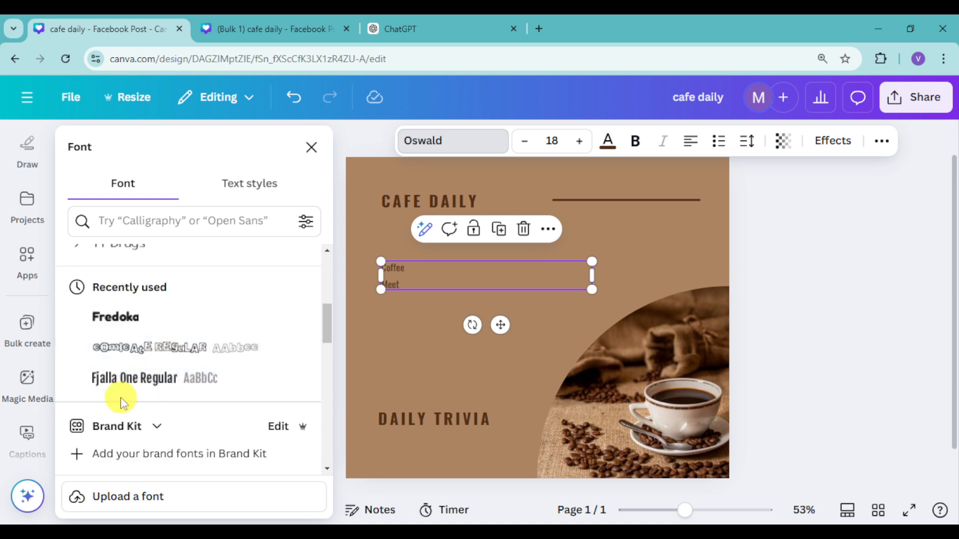
click(145, 386)
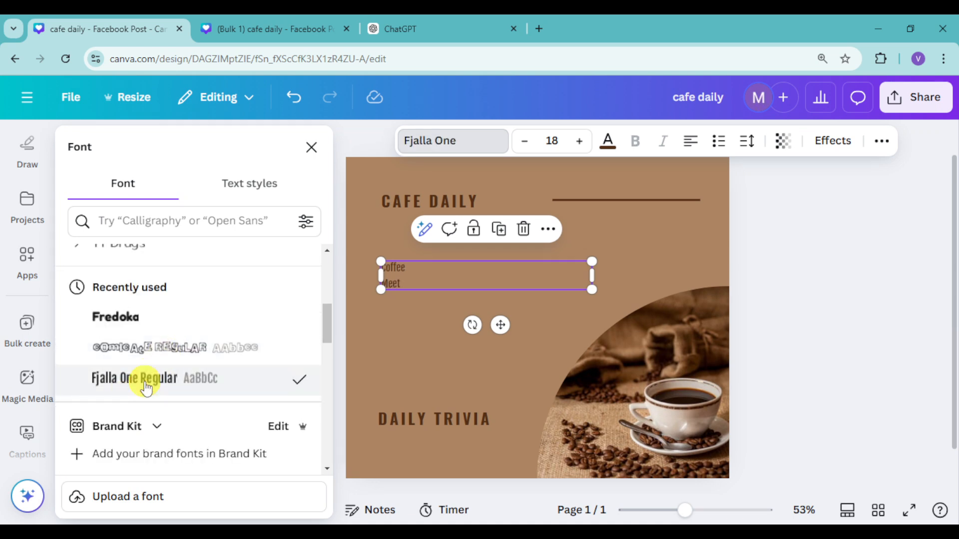
click(311, 147)
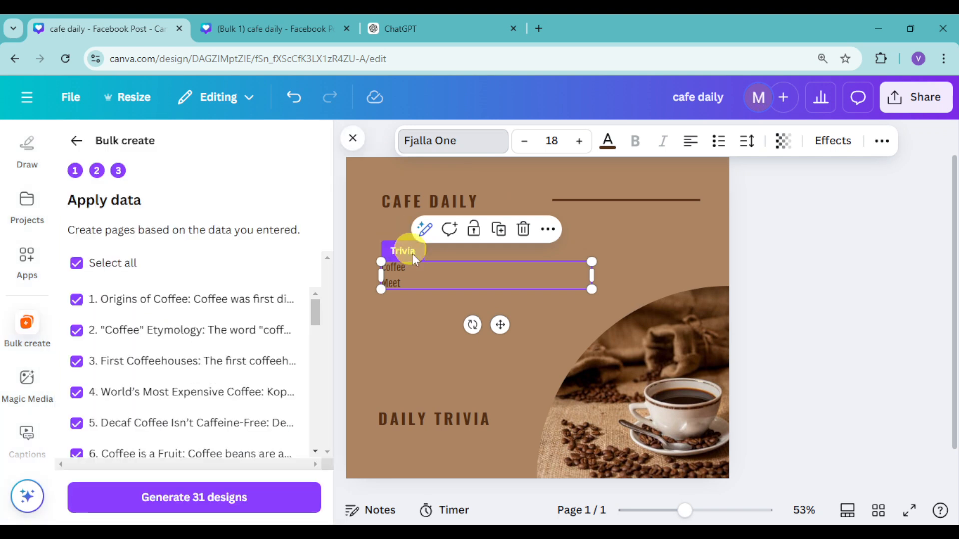
Step: Generate the 31 designs again from the restyled original and review the first three pages
click(201, 507)
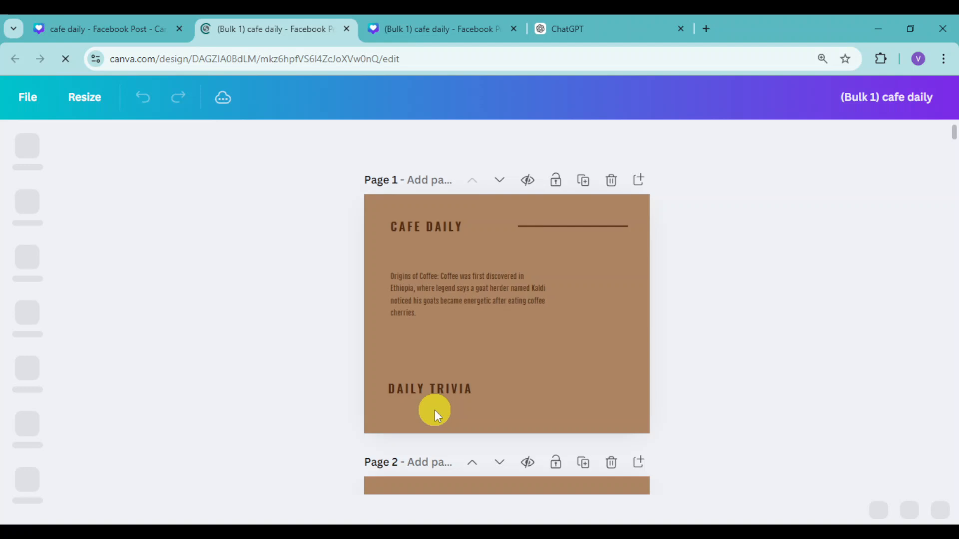
scroll(520, 343, down, 3)
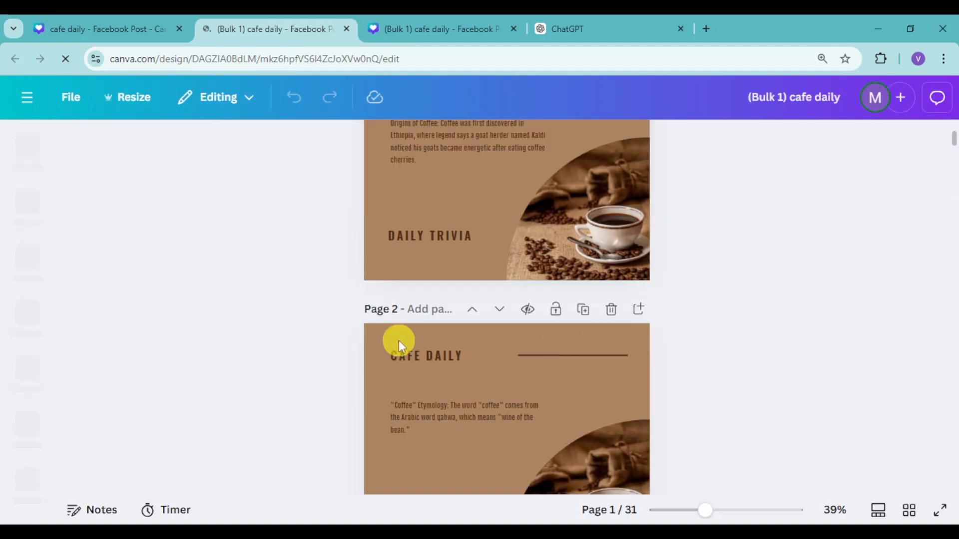
scroll(399, 340, down, 5)
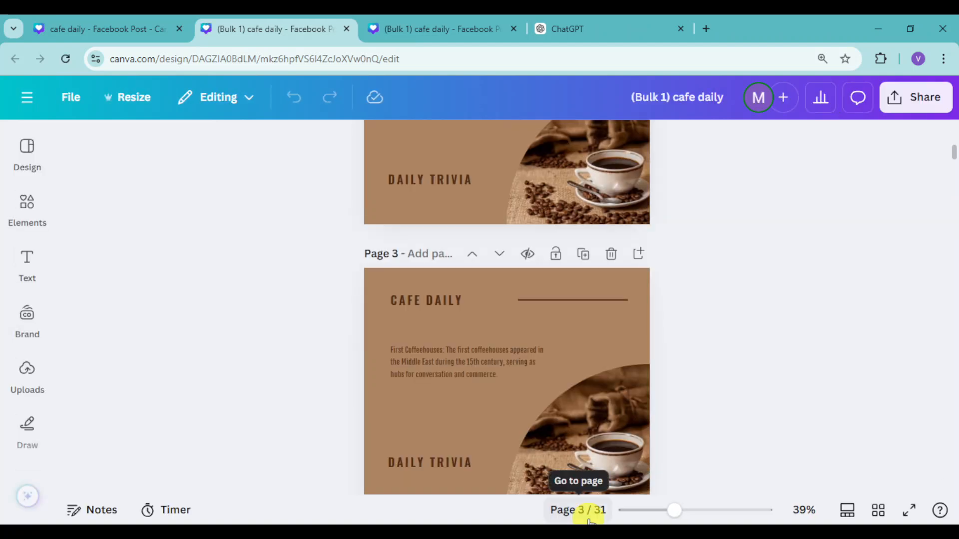
scroll(717, 342, up, 10)
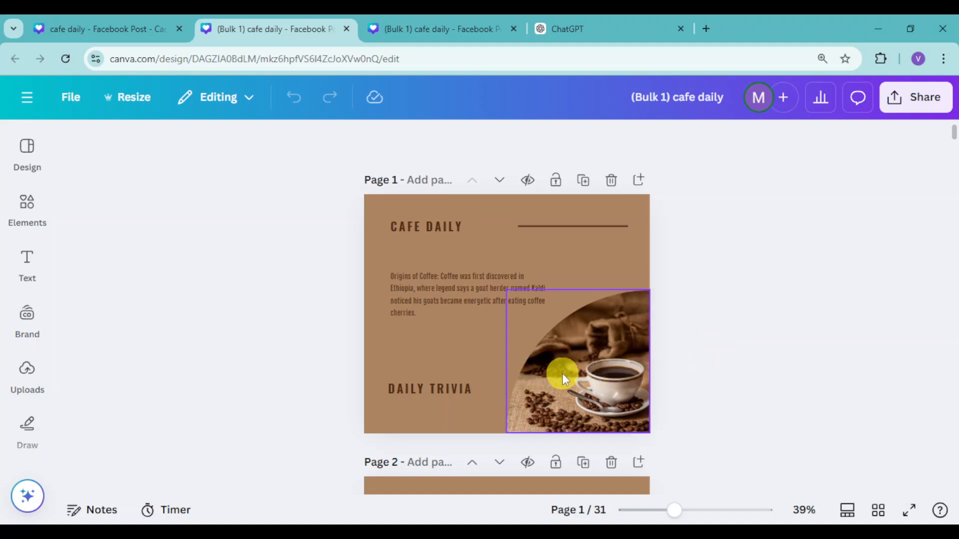
Step: Move the trivia text on page 1 slightly down and increase its font size to 22
drag(417, 294, 416, 304)
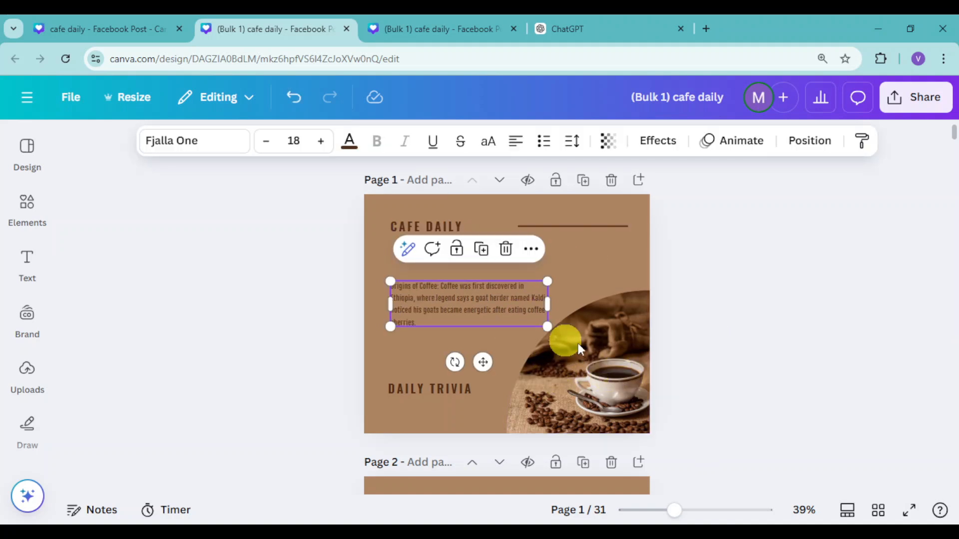
click(321, 141)
double_click(321, 141)
click(321, 141)
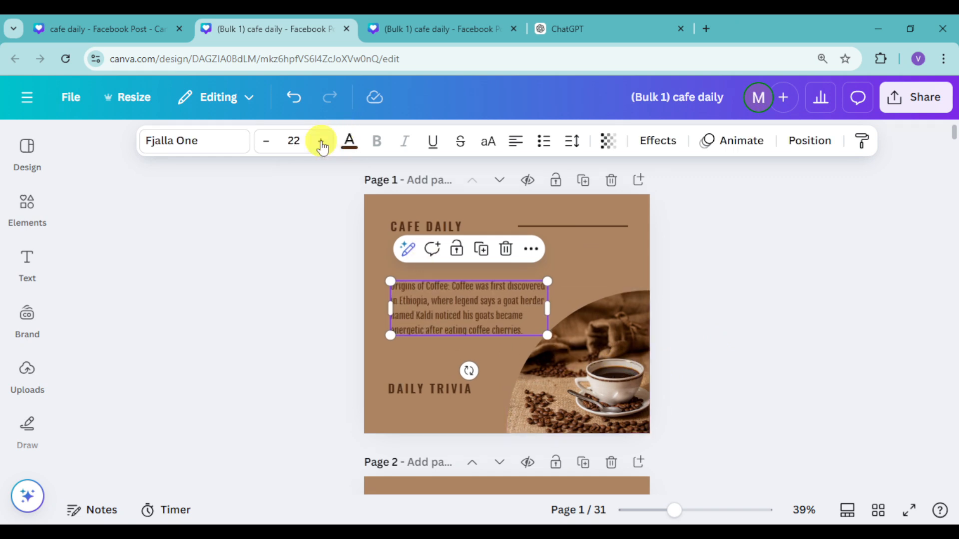
click(724, 361)
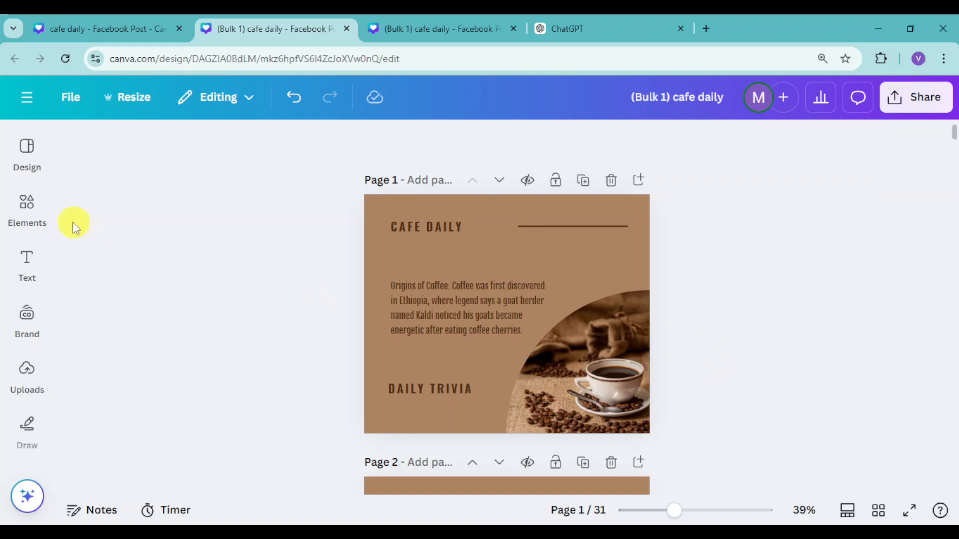
Step: Search the elements for "coffee", close the duplicate Bulk 1 design, and limit the results to photos
click(27, 203)
click(131, 152)
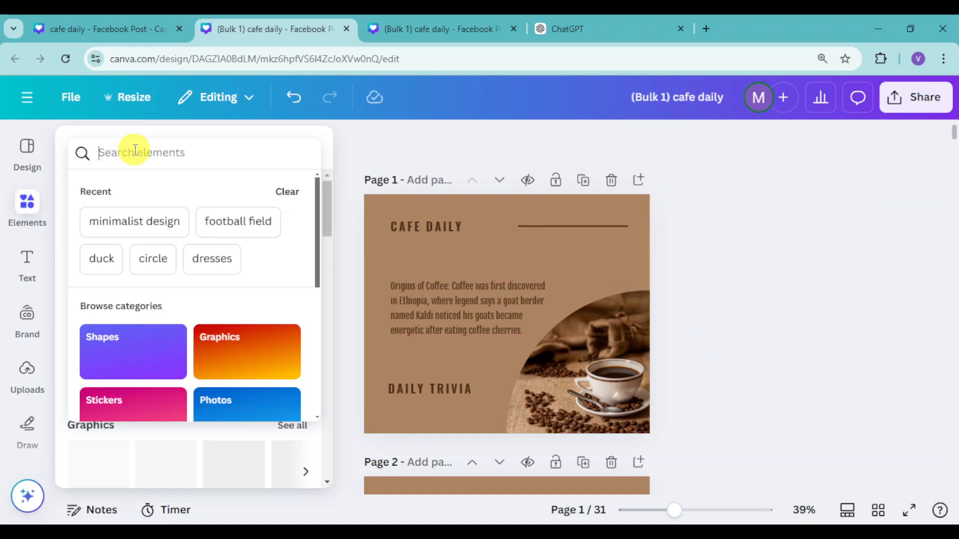
text(coffee)
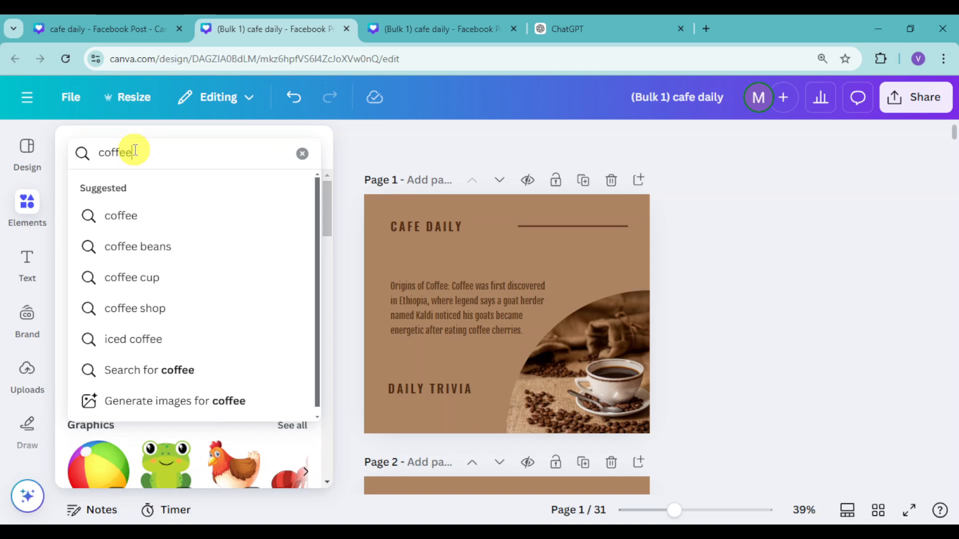
key(Return)
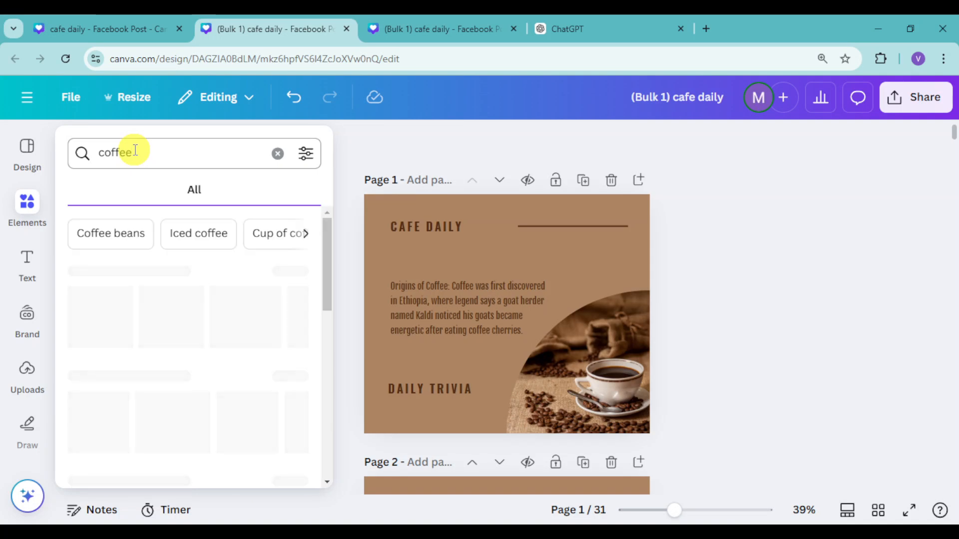
click(513, 29)
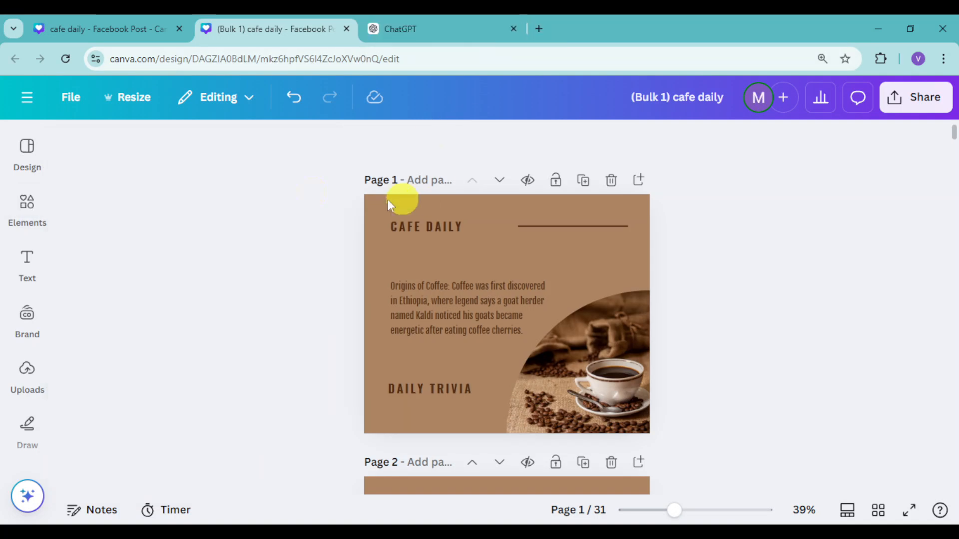
click(29, 209)
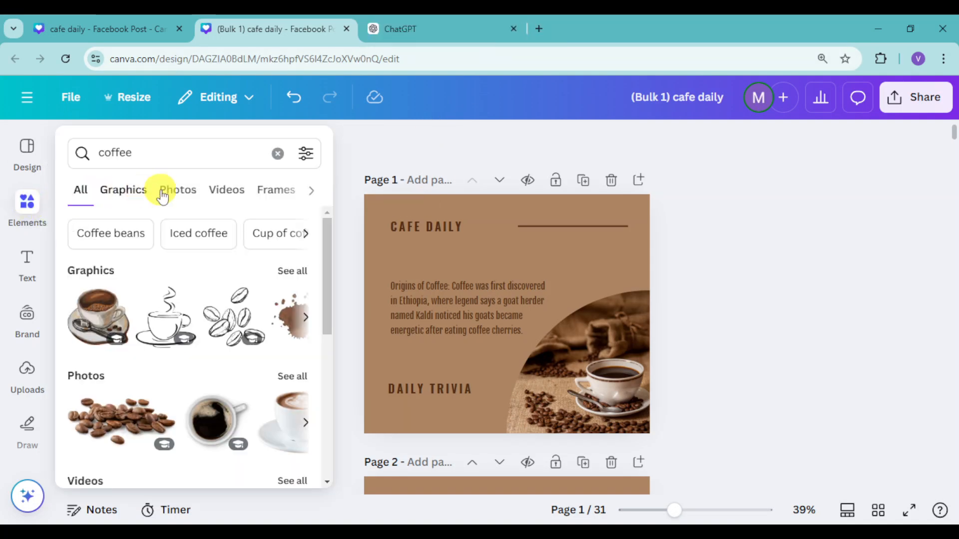
click(183, 193)
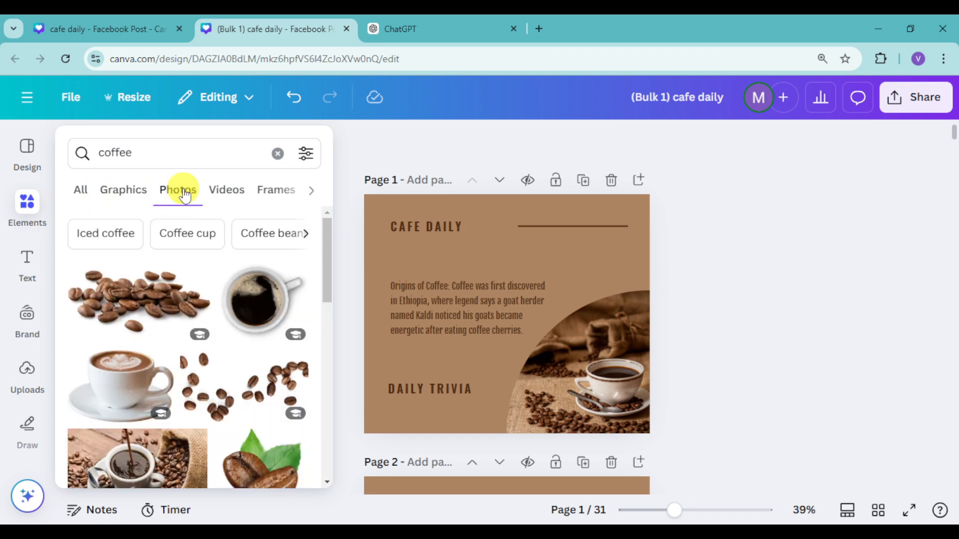
Step: Replace the picture in page 1's rounded frame with the photo of coffee pouring into a cup beside a burlap sack
scroll(150, 405, down, 2)
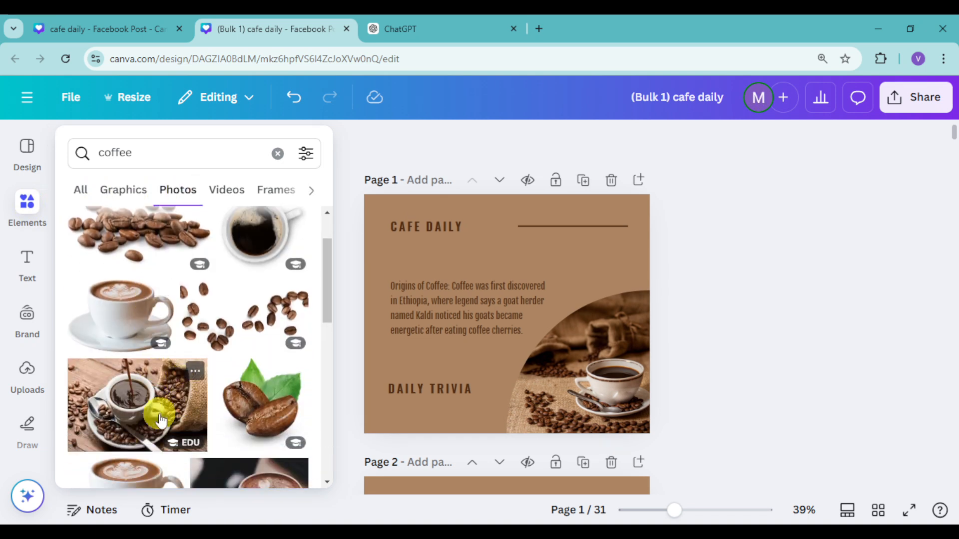
click(131, 413)
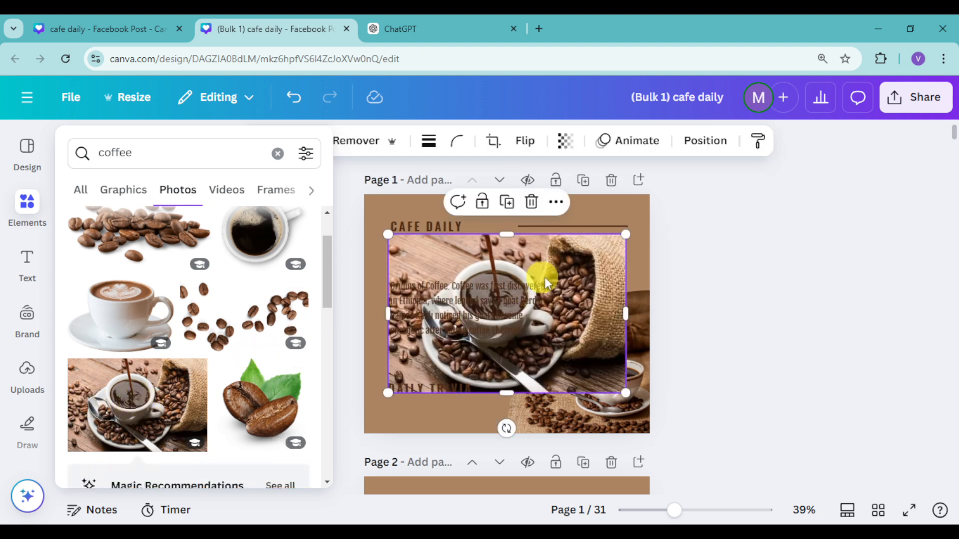
click(567, 274)
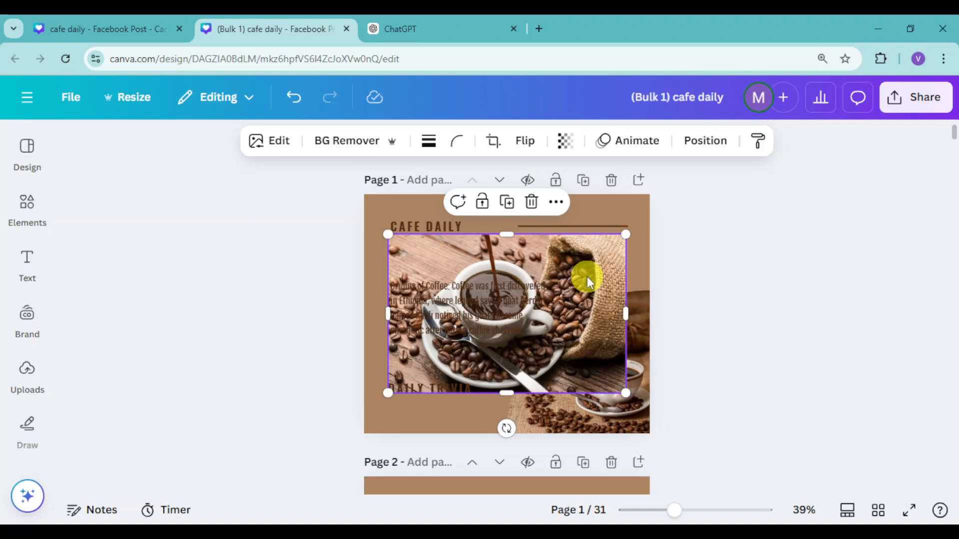
drag(588, 278, 627, 366)
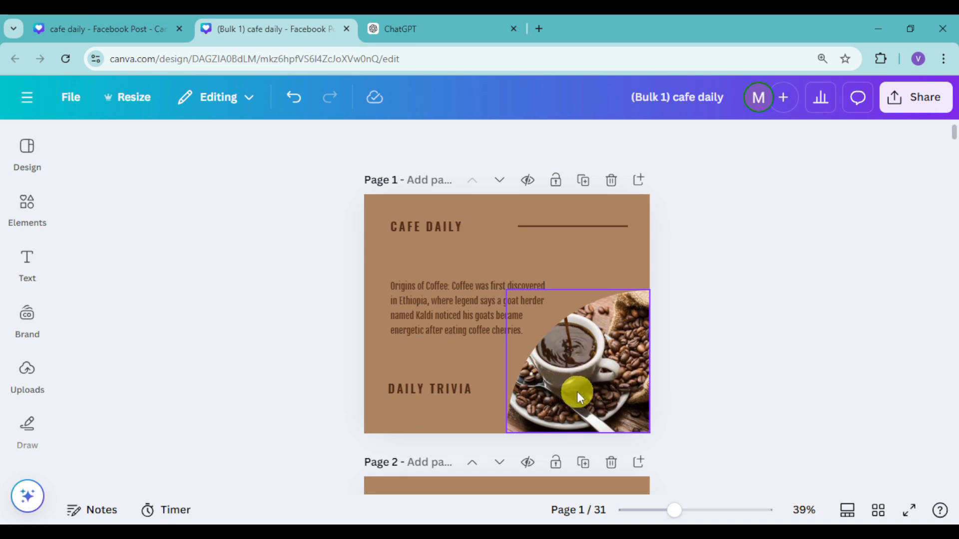
Step: Shift the coffee cup photo to the right within page 1's frame and apply the crop
double_click(610, 359)
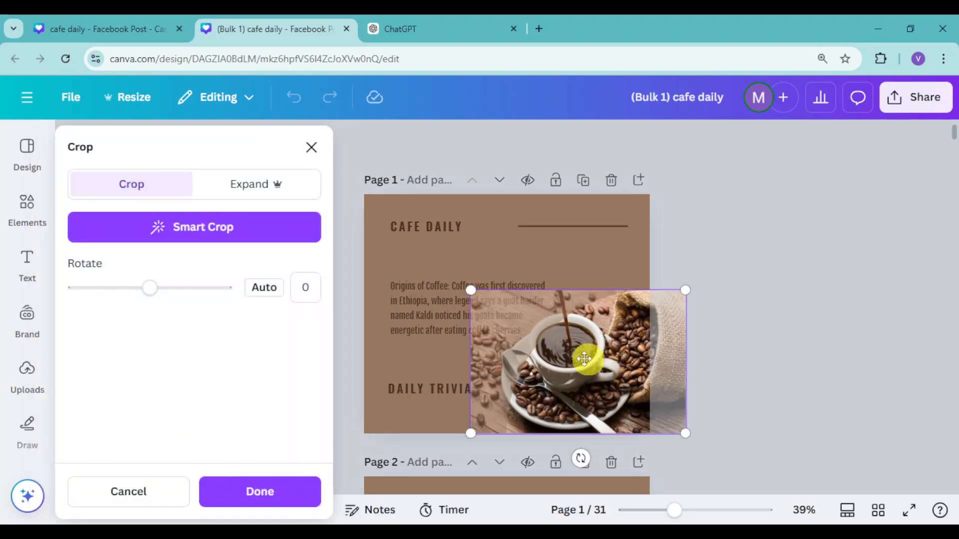
drag(588, 358, 622, 356)
click(272, 493)
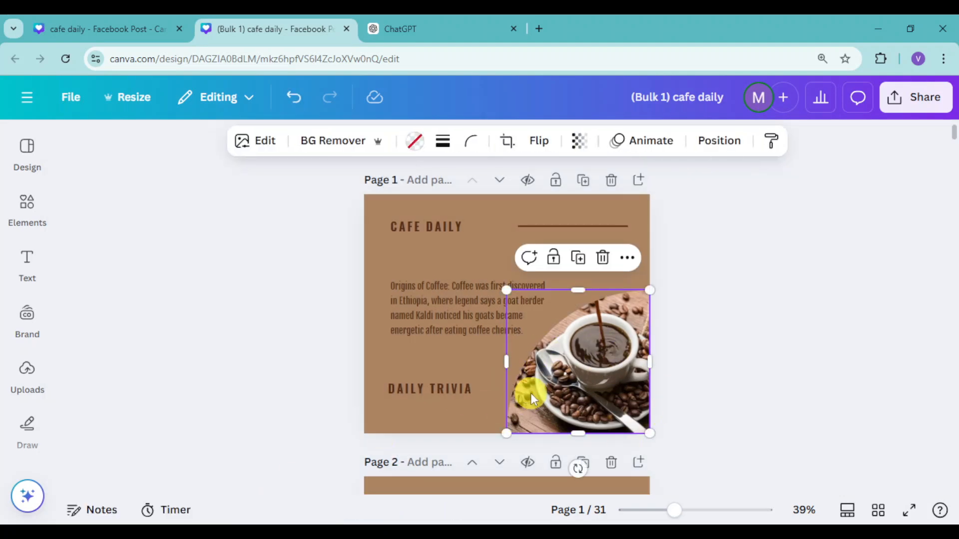
Step: Replace the picture in page 3's rounded frame with the recommended photo of ground coffee and roasted beans
scroll(553, 388, down, 9)
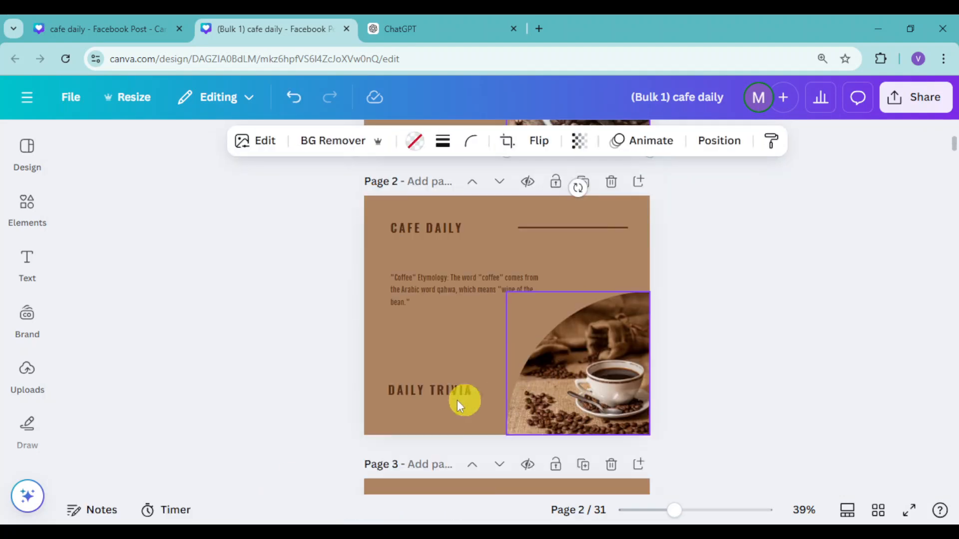
scroll(466, 391, down, 3)
click(27, 261)
click(27, 206)
scroll(224, 323, down, 4)
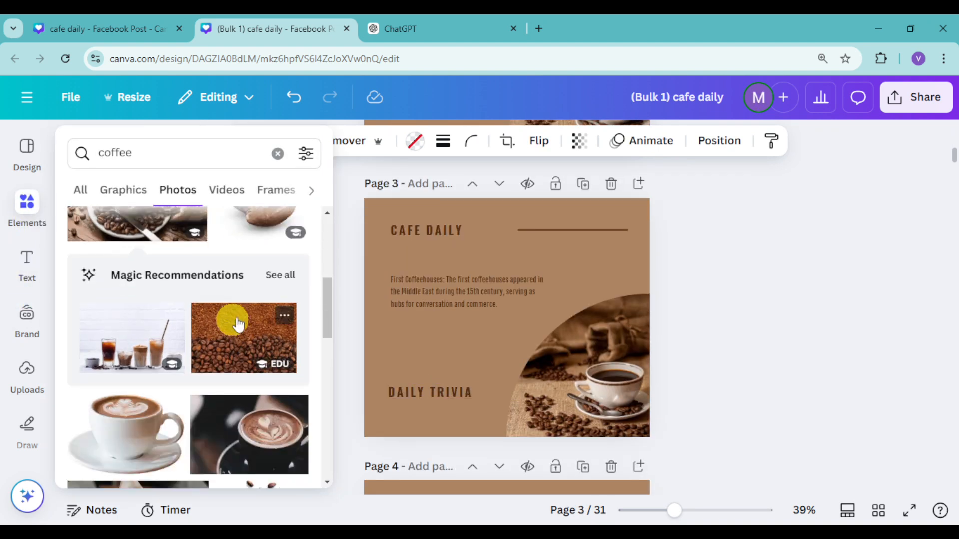
drag(247, 320, 594, 379)
Step: Replace the picture in page 4's rounded frame with the photo of latte art in a black cup
click(29, 325)
click(30, 227)
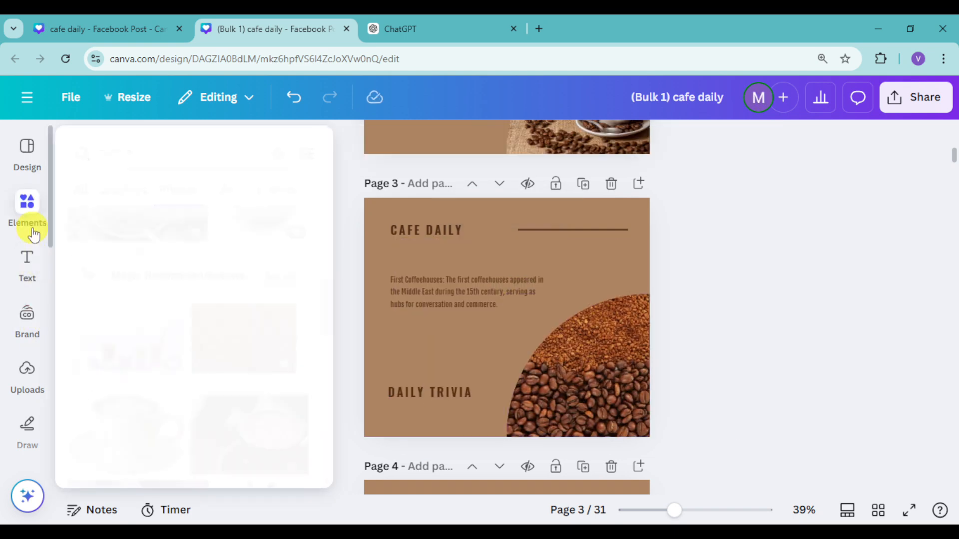
scroll(225, 360, down, 3)
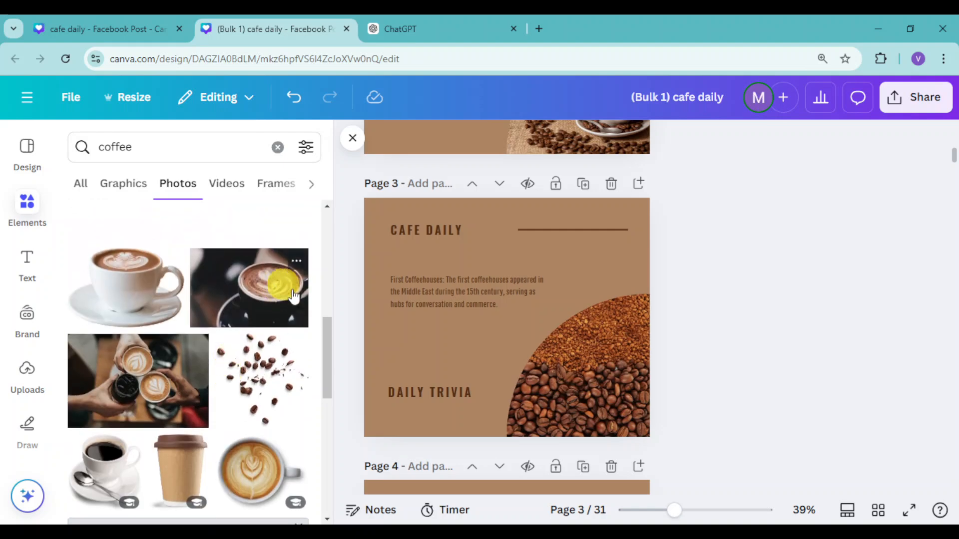
scroll(522, 345, down, 4)
scroll(521, 344, down, 3)
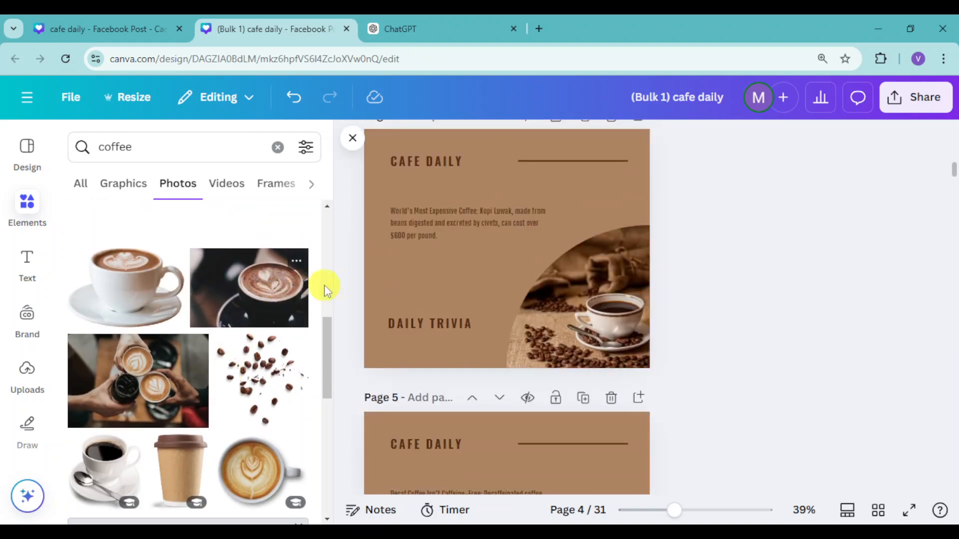
click(303, 285)
drag(539, 276, 628, 319)
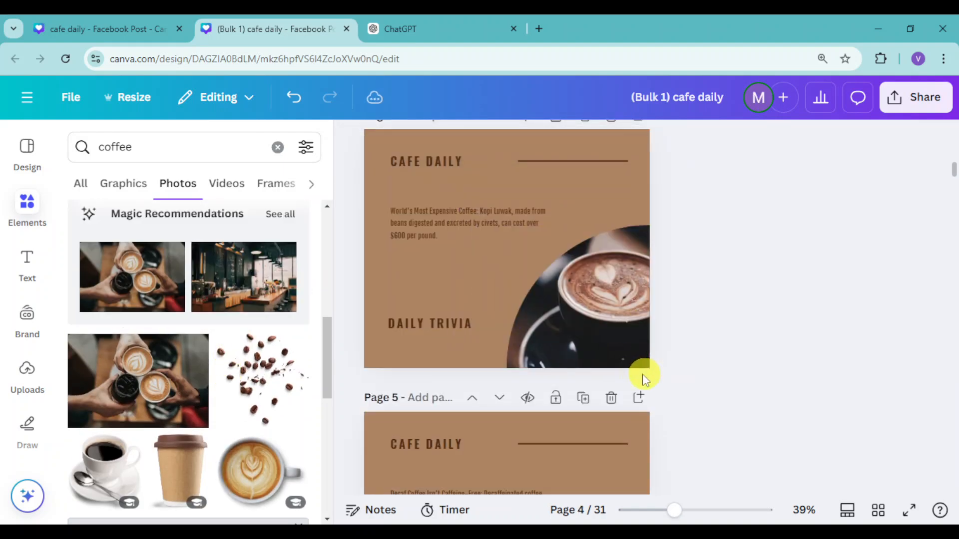
Step: Replace the picture in page 5's rounded frame with the dark photo of steaming coffee beans spilling from a cup
scroll(246, 357, down, 7)
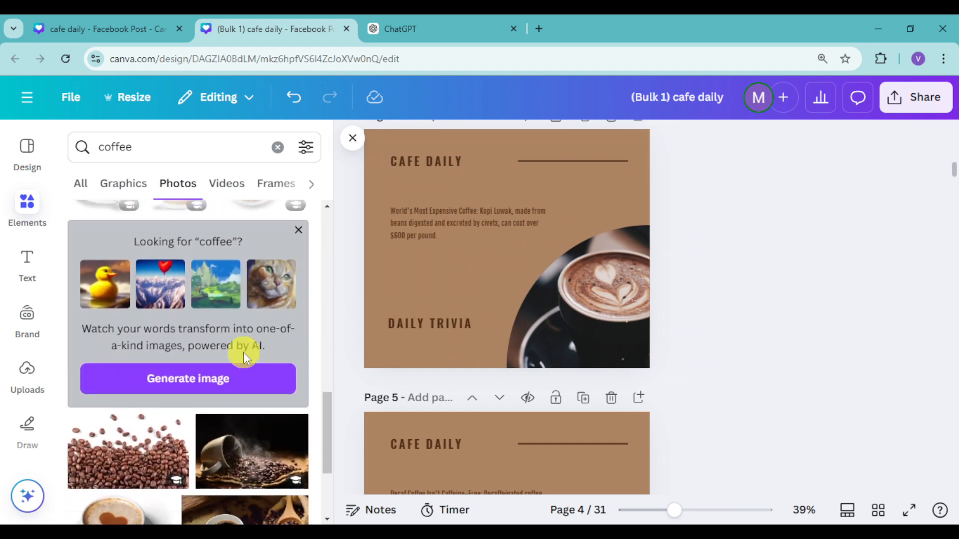
scroll(559, 340, down, 4)
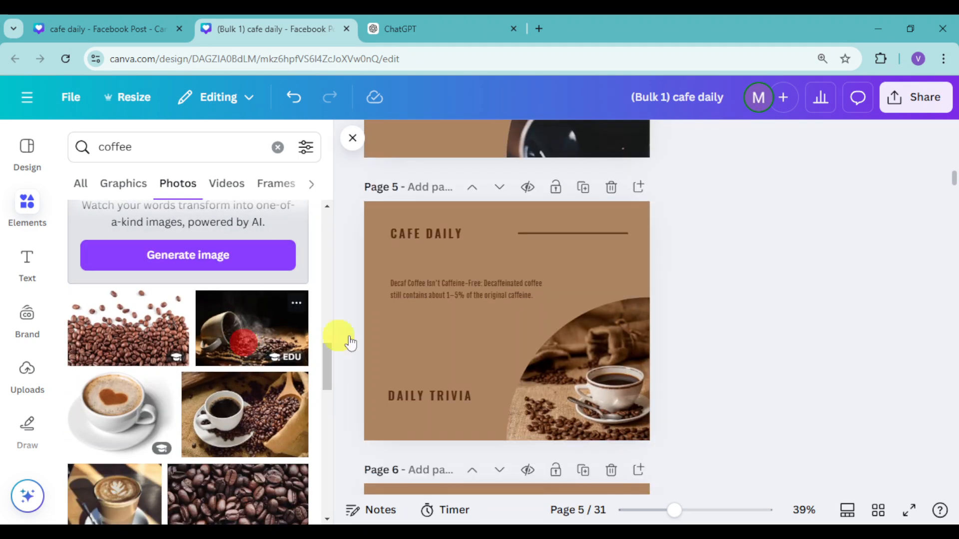
click(279, 335)
drag(499, 315, 668, 398)
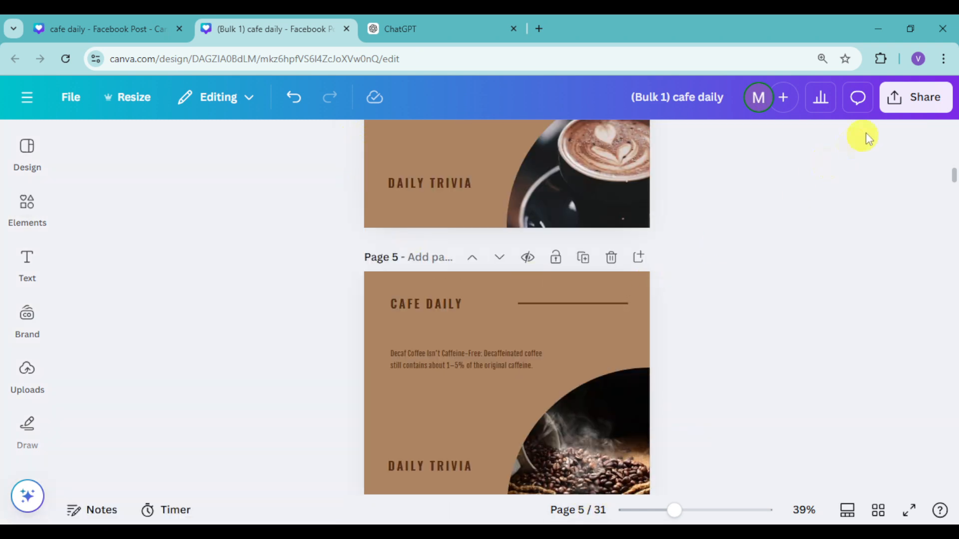
Step: Look over the design's PNG download settings, close them without downloading, and return to page 5
click(911, 97)
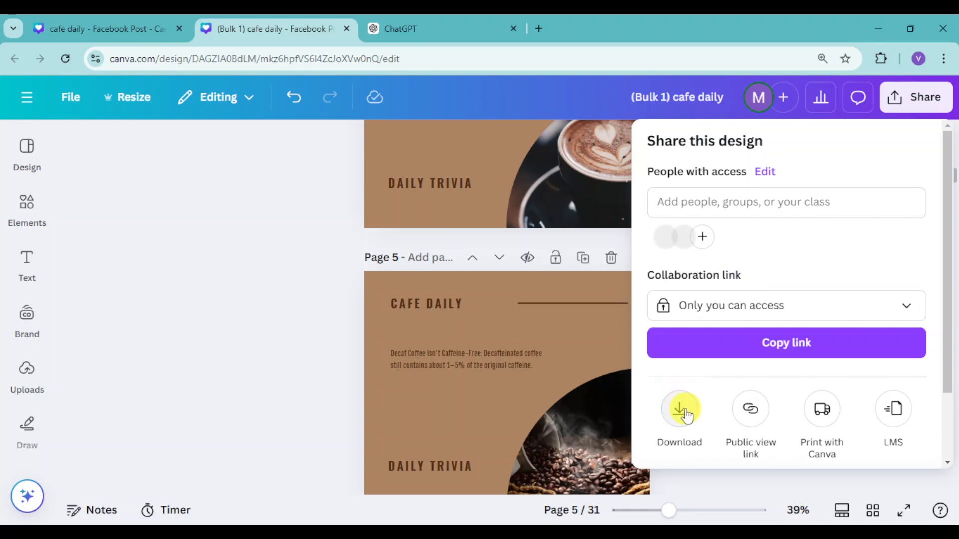
click(681, 406)
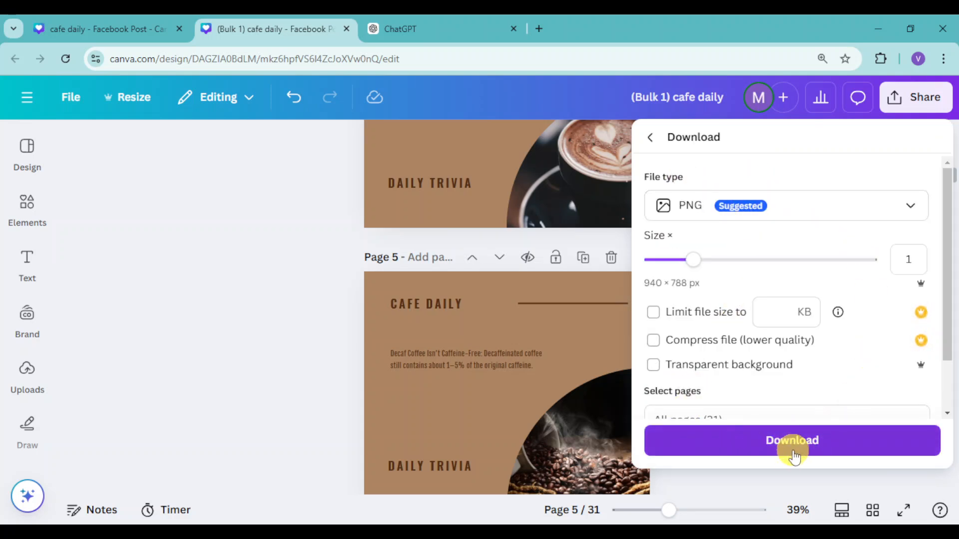
click(819, 373)
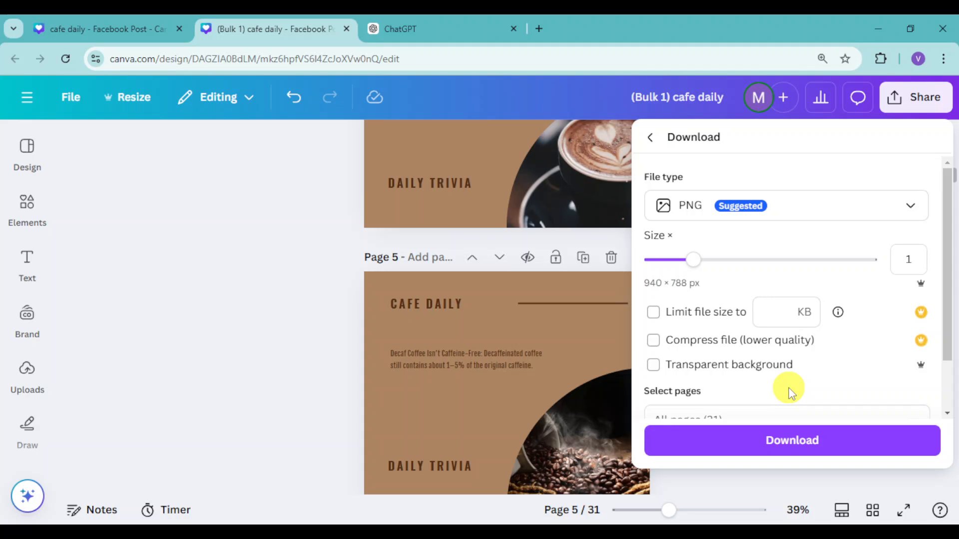
click(259, 428)
scroll(486, 385, down, 2)
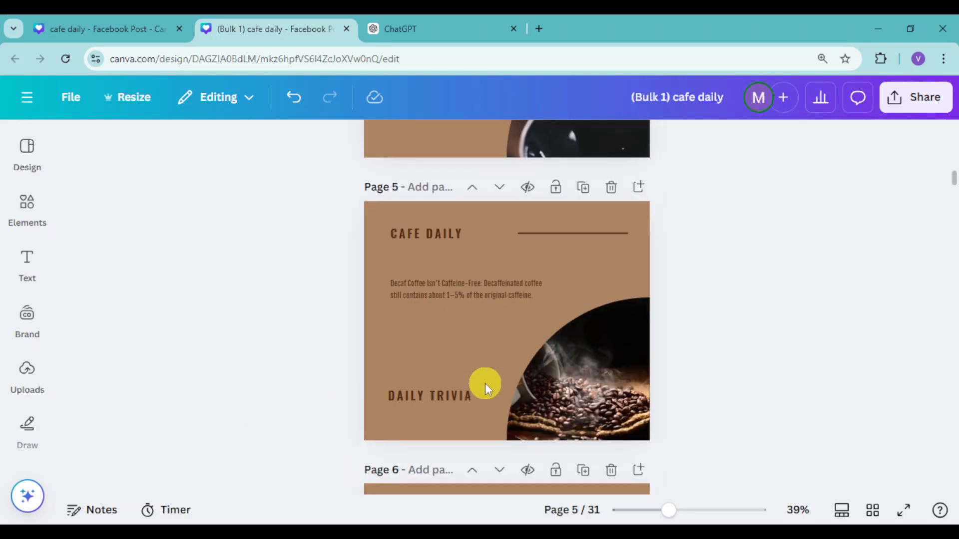